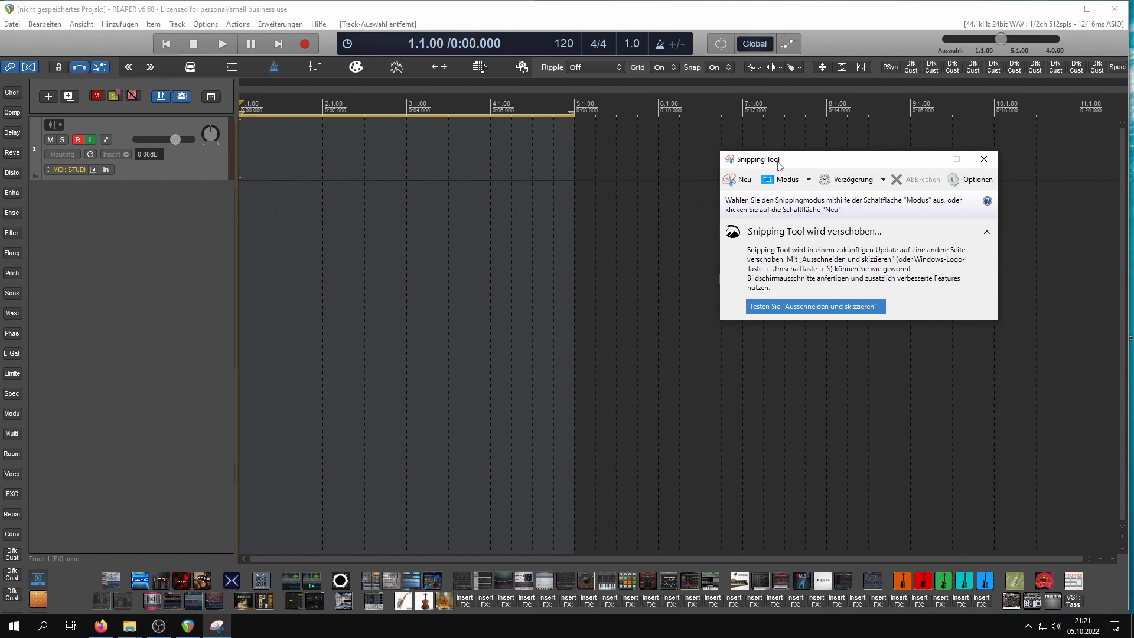
Capture a rectangular snip of the first Eventide Blackhole plugin image from the browser's image results with the Snipping Tool
click(101, 625)
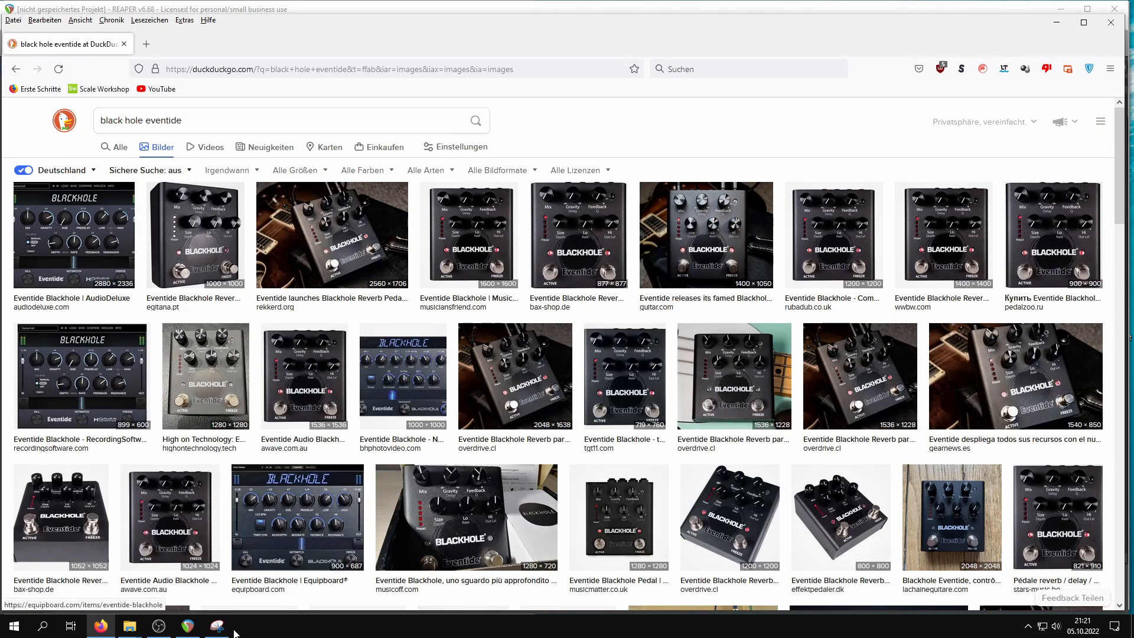
mouse_move(228, 634)
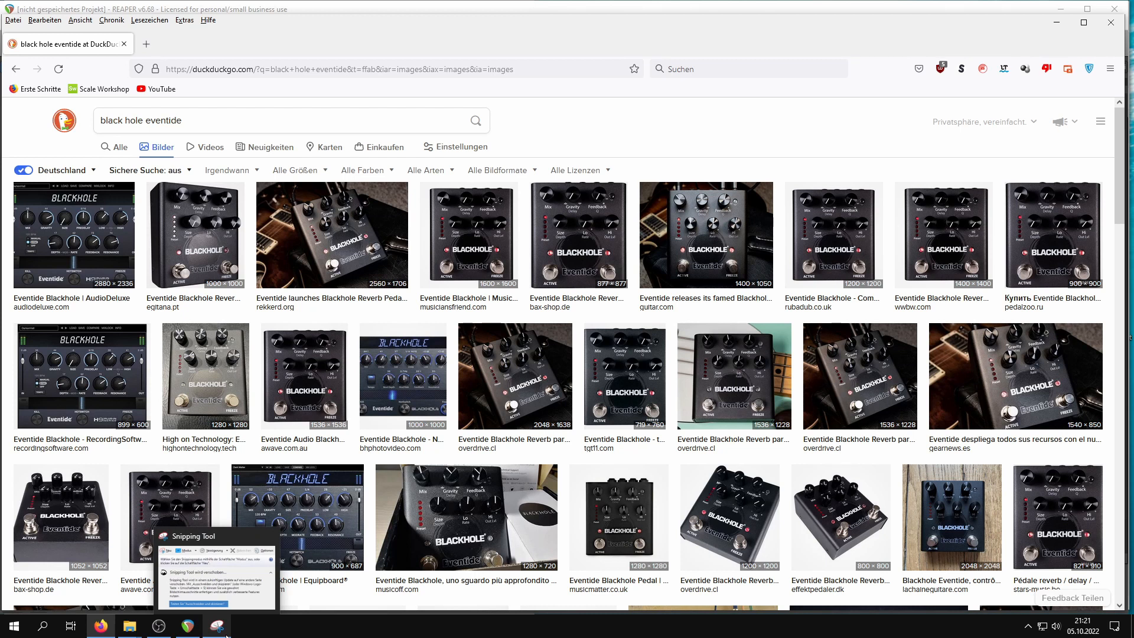
click(226, 635)
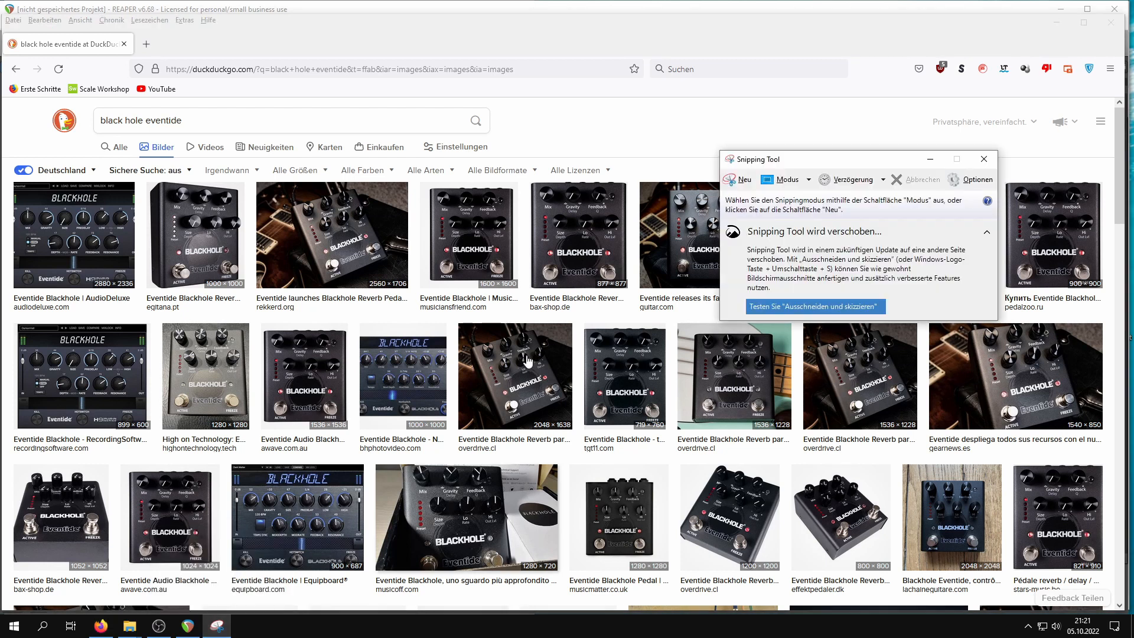
click(740, 182)
drag(14, 182, 132, 286)
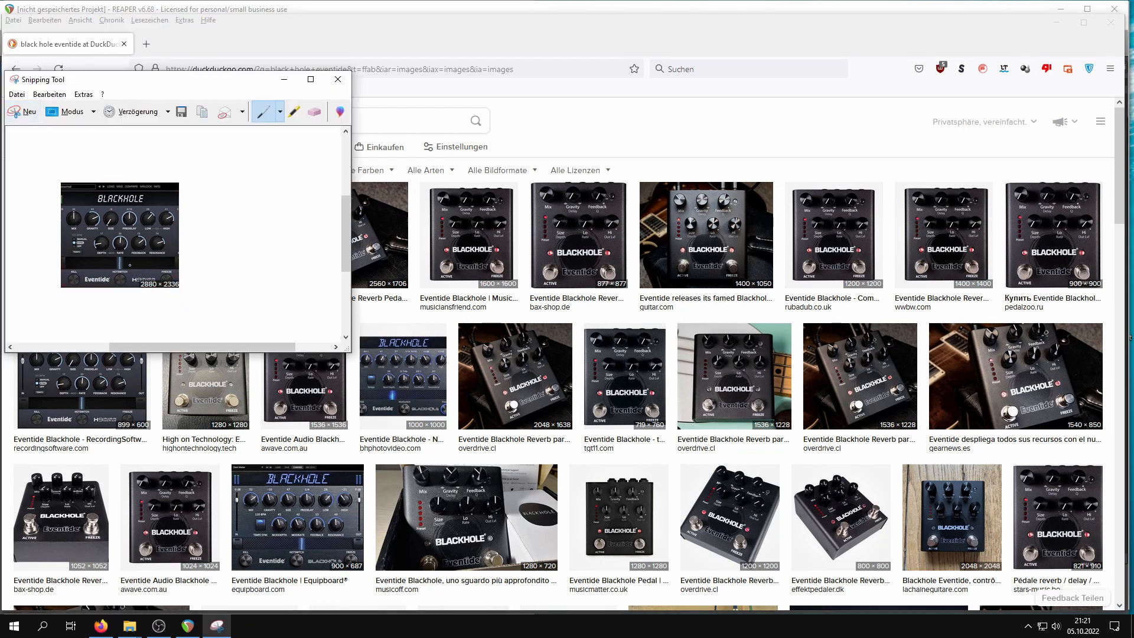
Save the snip as the JPEG file Black Hole.JPG in the desktop folder Neuer Ordner (2)
click(17, 94)
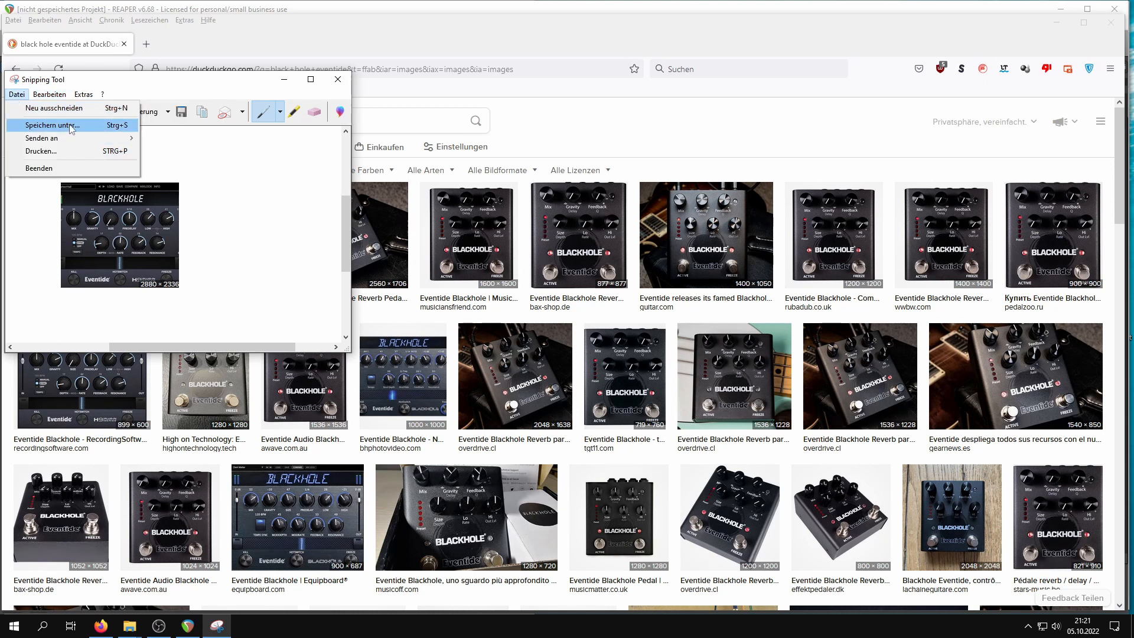
click(70, 127)
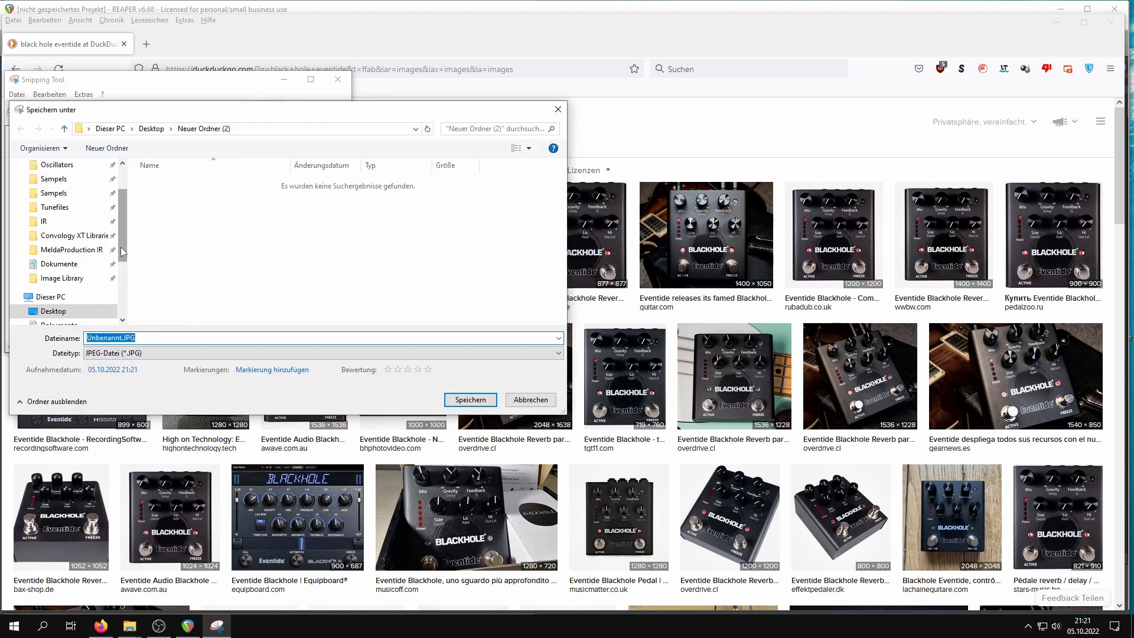
scroll(120, 247, up, 2)
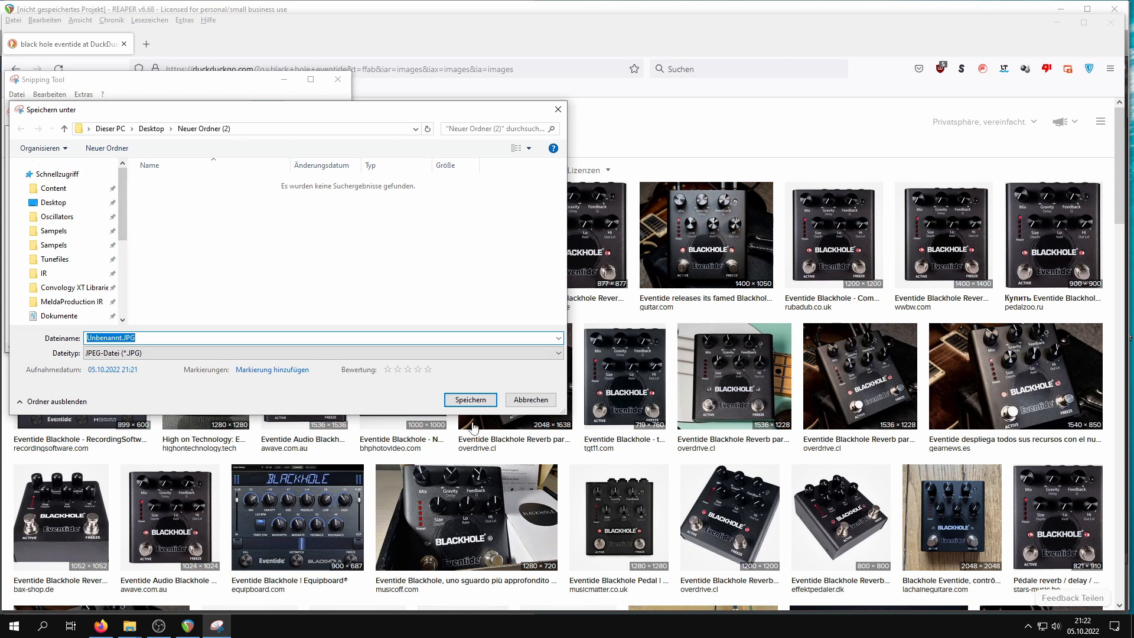
click(109, 337)
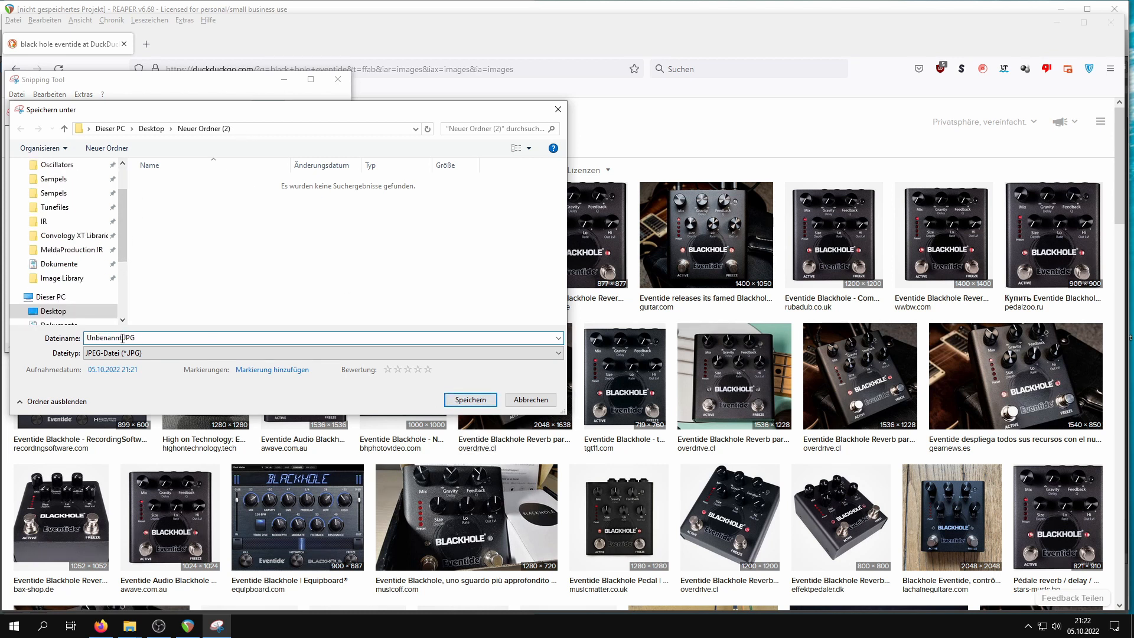
drag(122, 338, 64, 341)
key(BackSpace)
text(Black Hole)
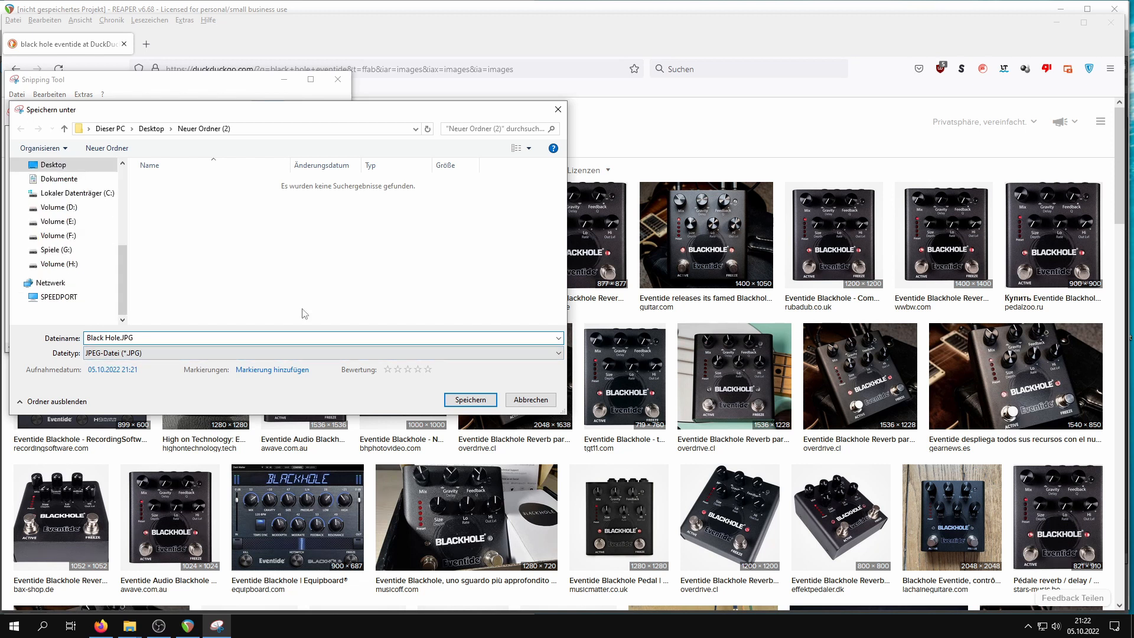
click(484, 401)
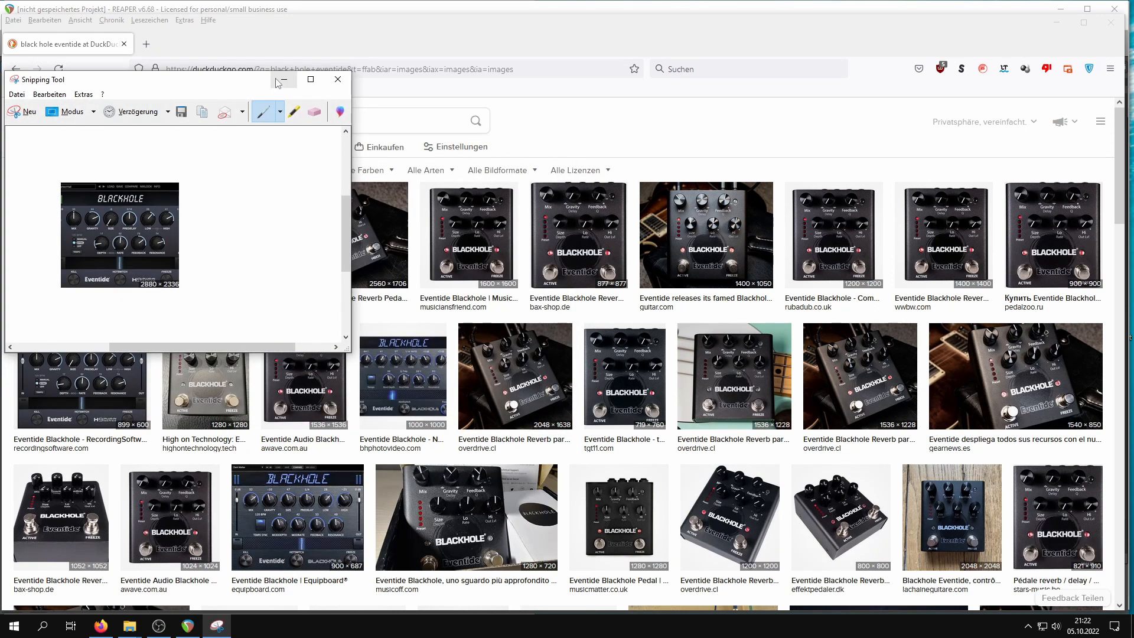
Minimize the snip and browser windows and check the saved Black Hole.JPG in the Neuer Ordner (2) folder
click(279, 80)
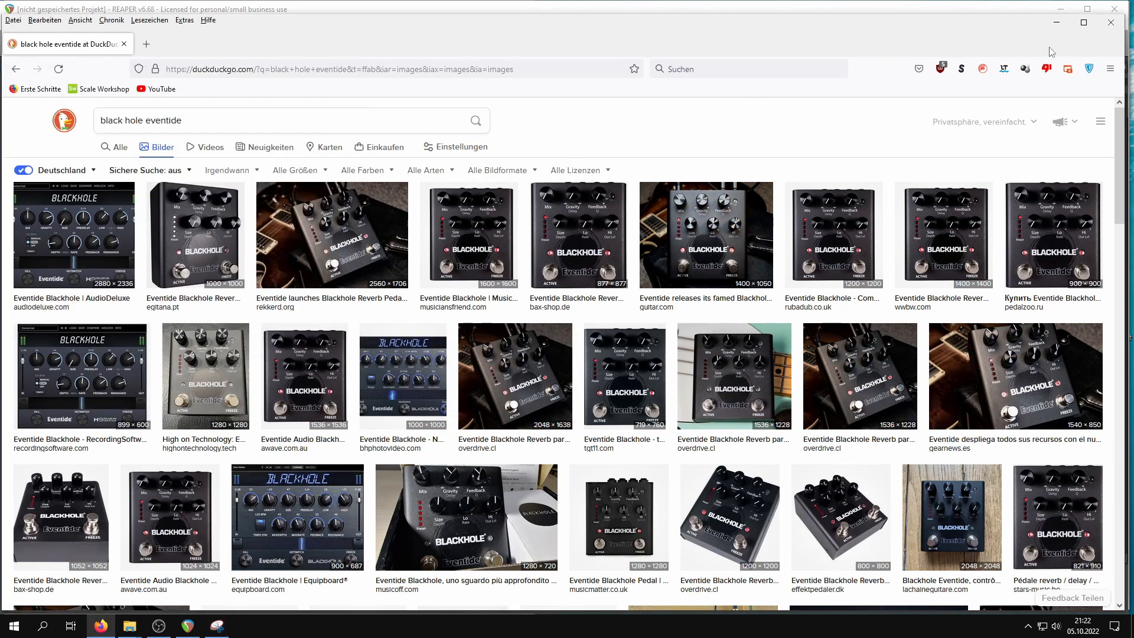
click(1086, 27)
click(1060, 7)
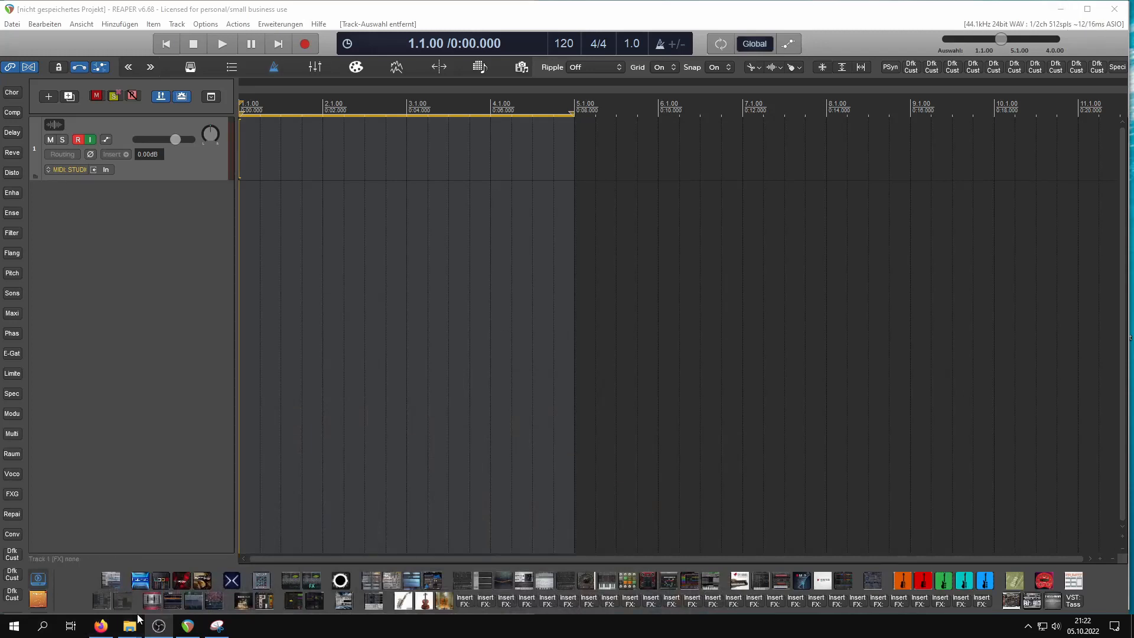
mouse_move(134, 623)
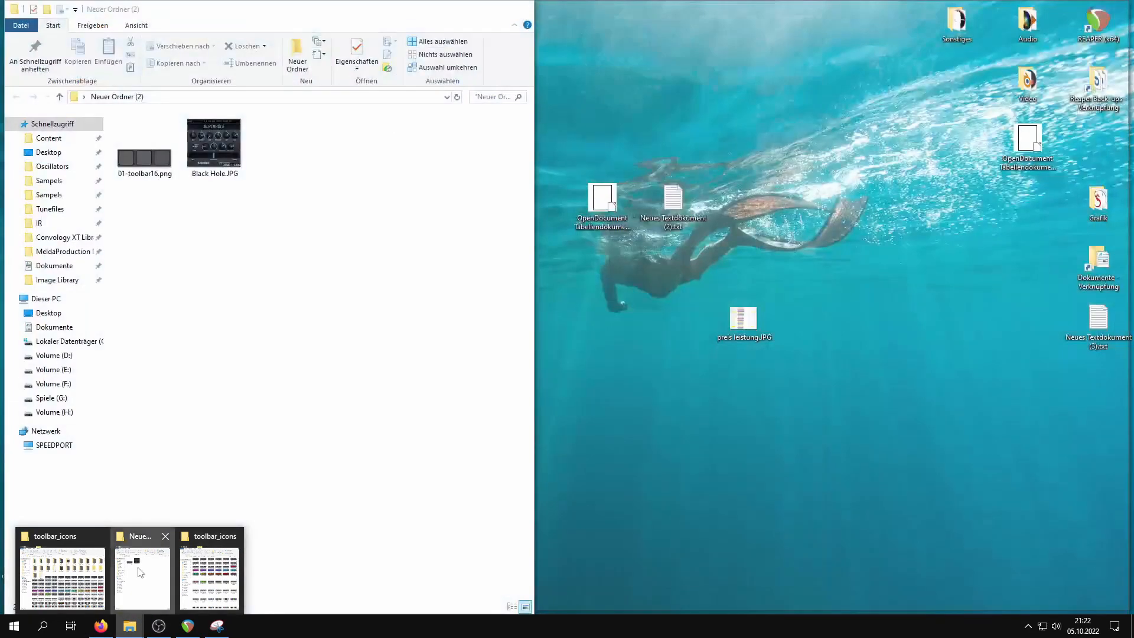
click(140, 571)
click(215, 161)
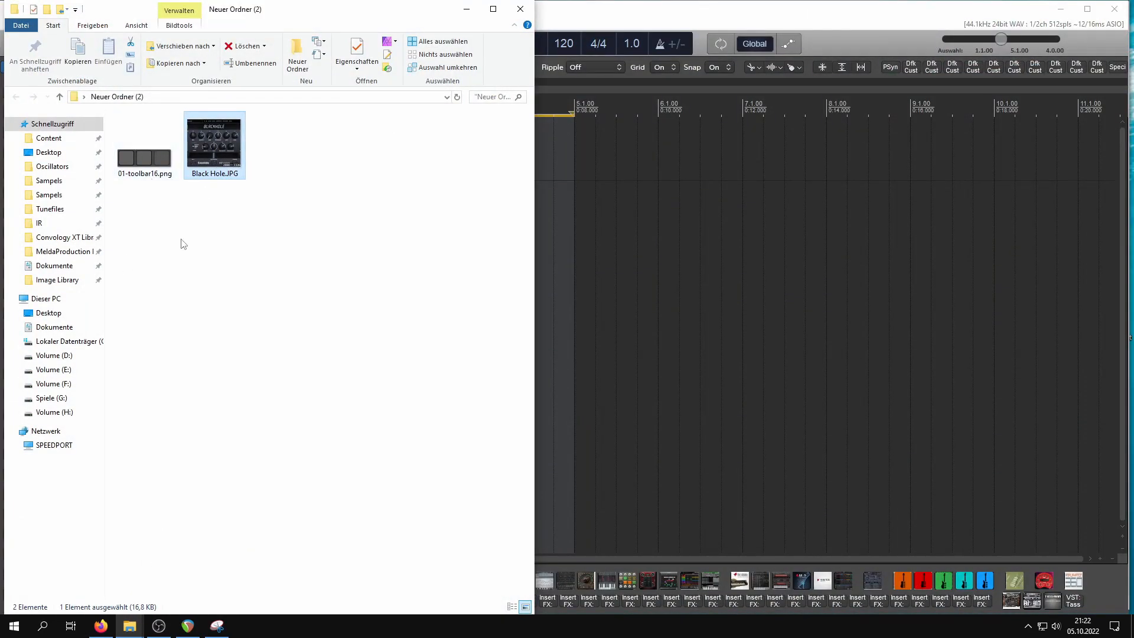
Show REAPER's resource path in the file explorer and open its Data > toolbar_icons folder
click(612, 11)
click(205, 24)
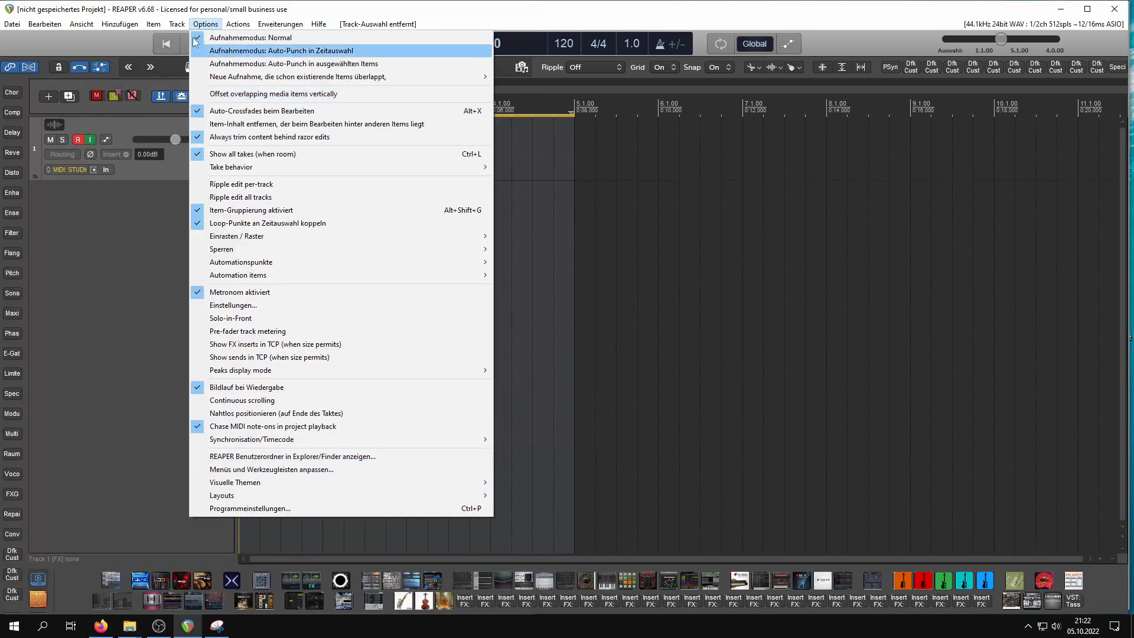
click(291, 457)
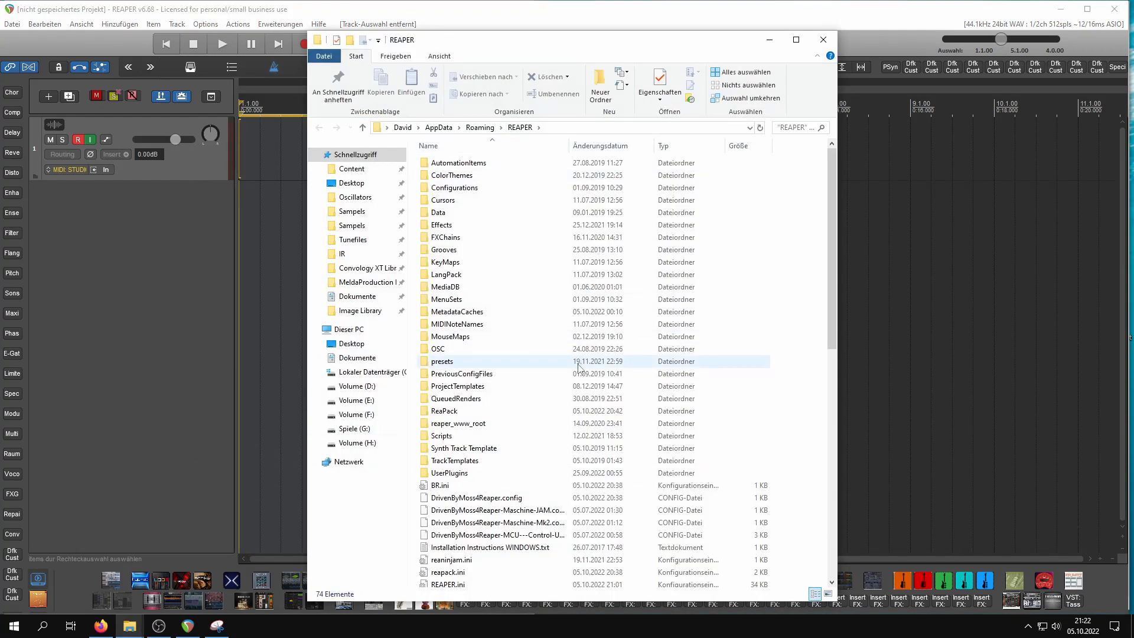
mouse_move(456, 221)
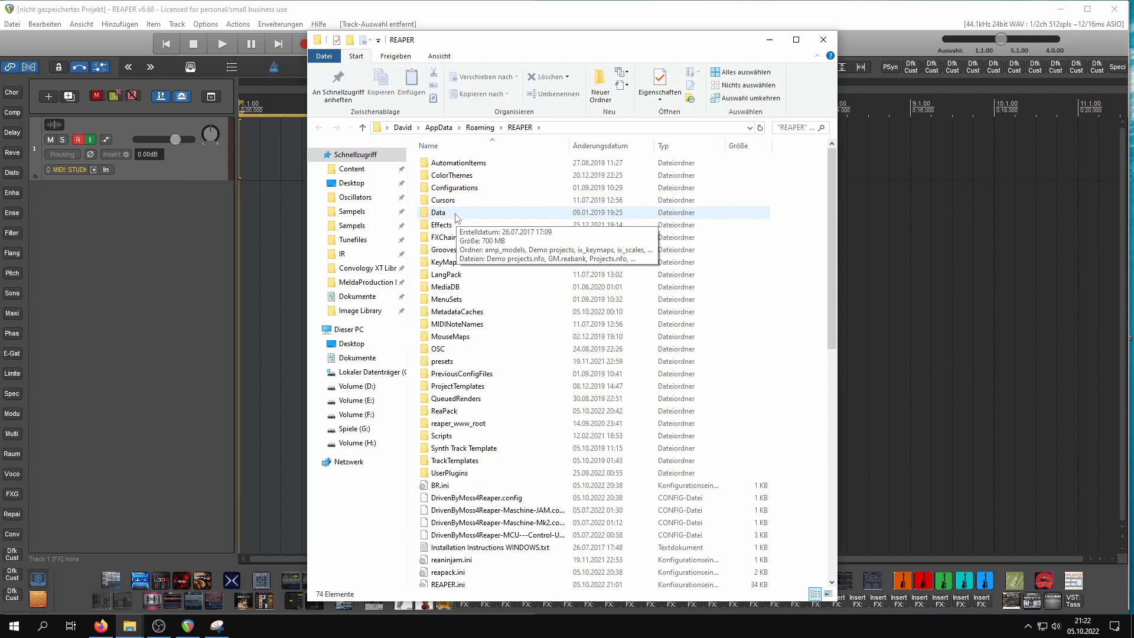
double_click(456, 214)
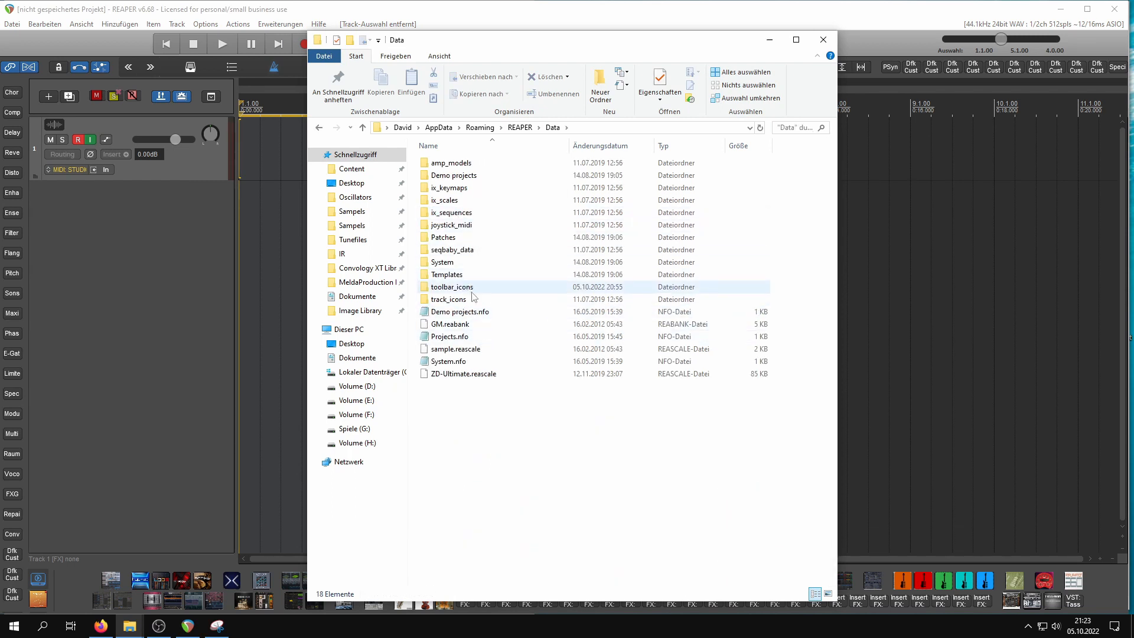
mouse_move(445, 290)
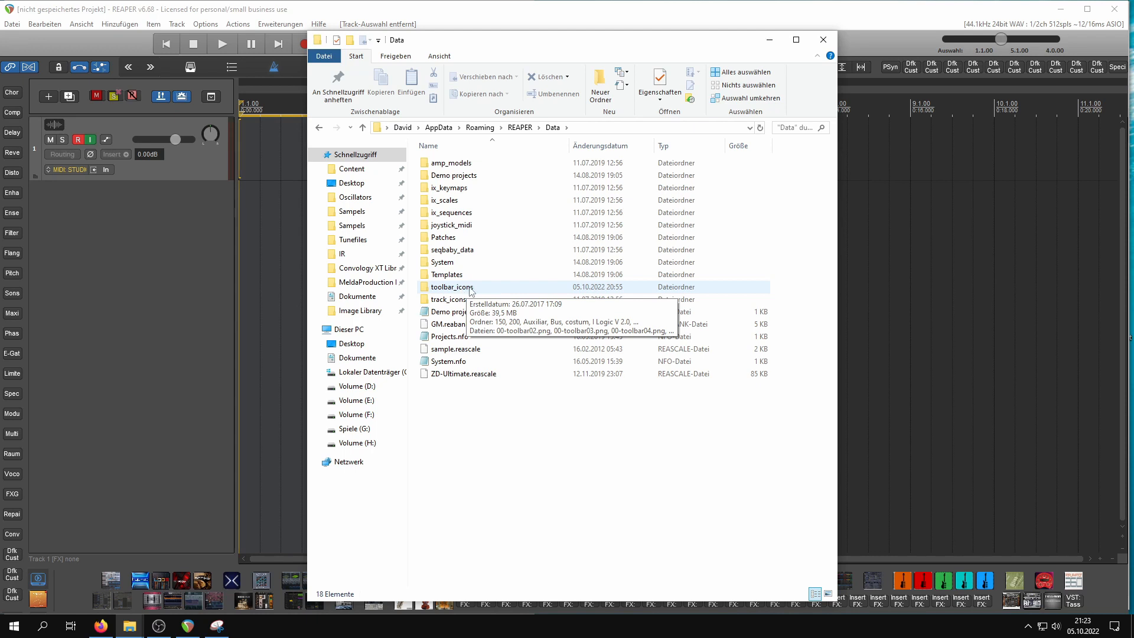
double_click(470, 288)
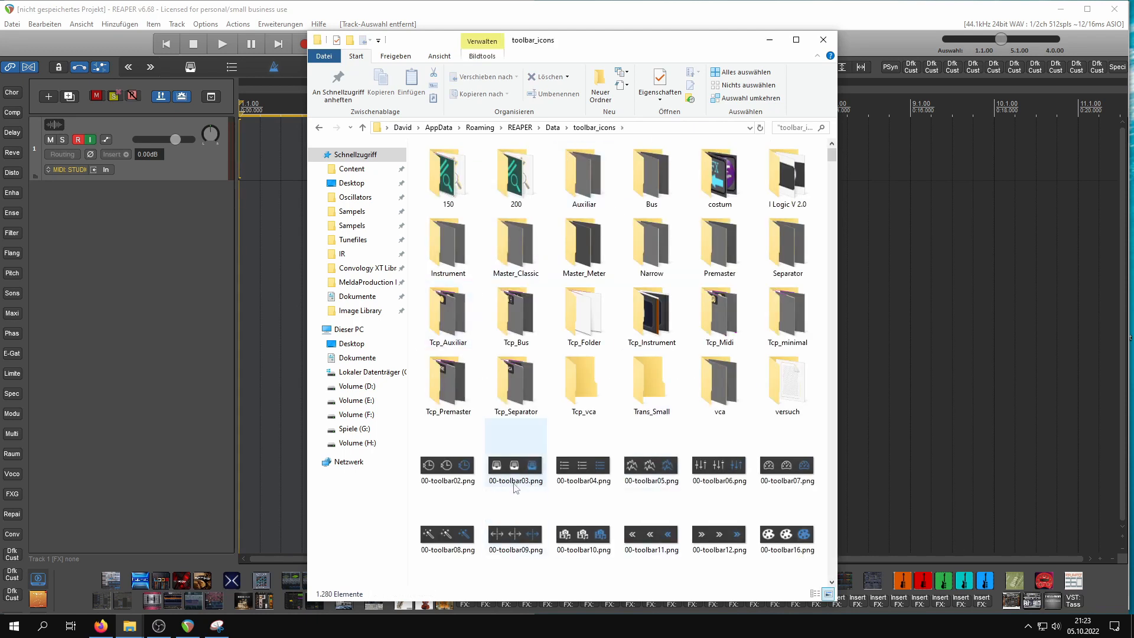
Copy the blank grey icon template 01-toolbar16.png from the toolbar_icons folder
mouse_move(519, 480)
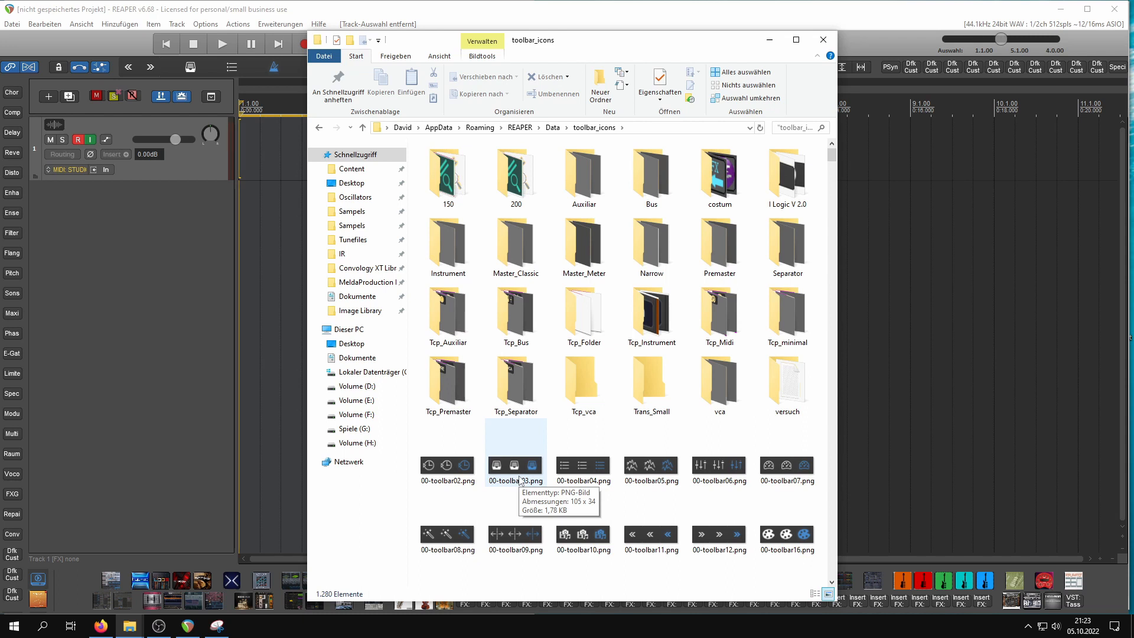
scroll(519, 480, down, 5)
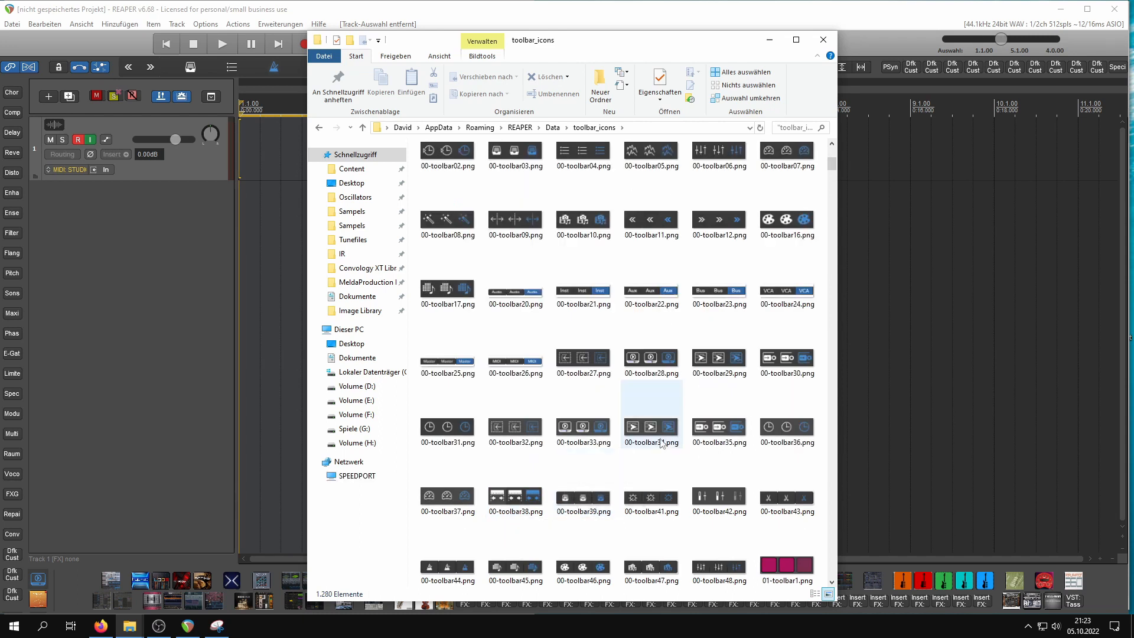
scroll(661, 442, down, 6)
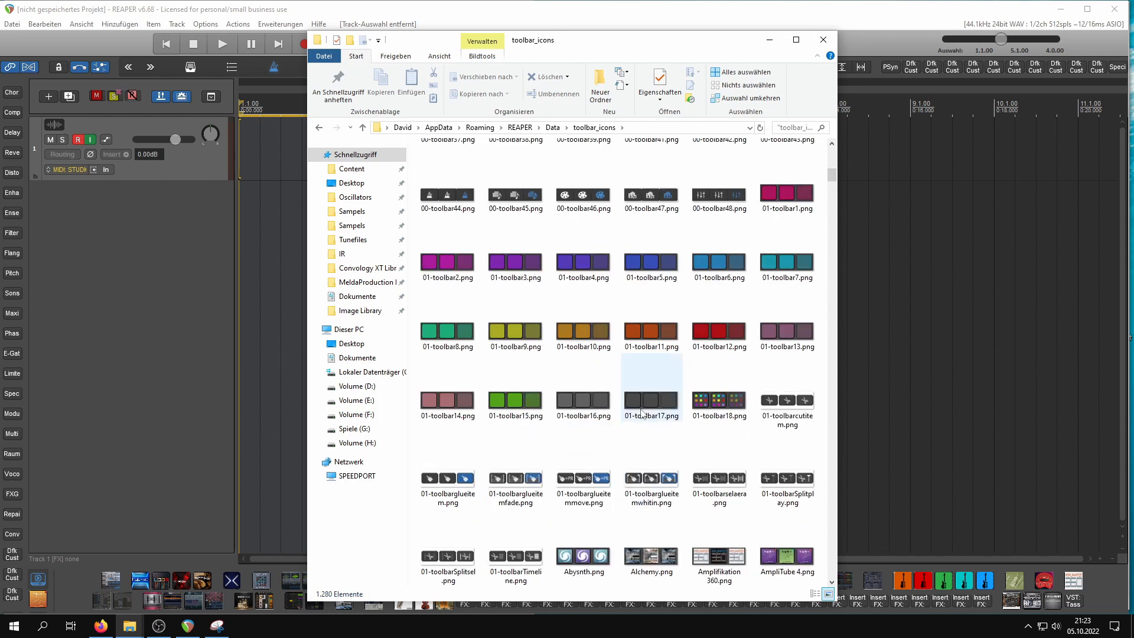
right_click(573, 402)
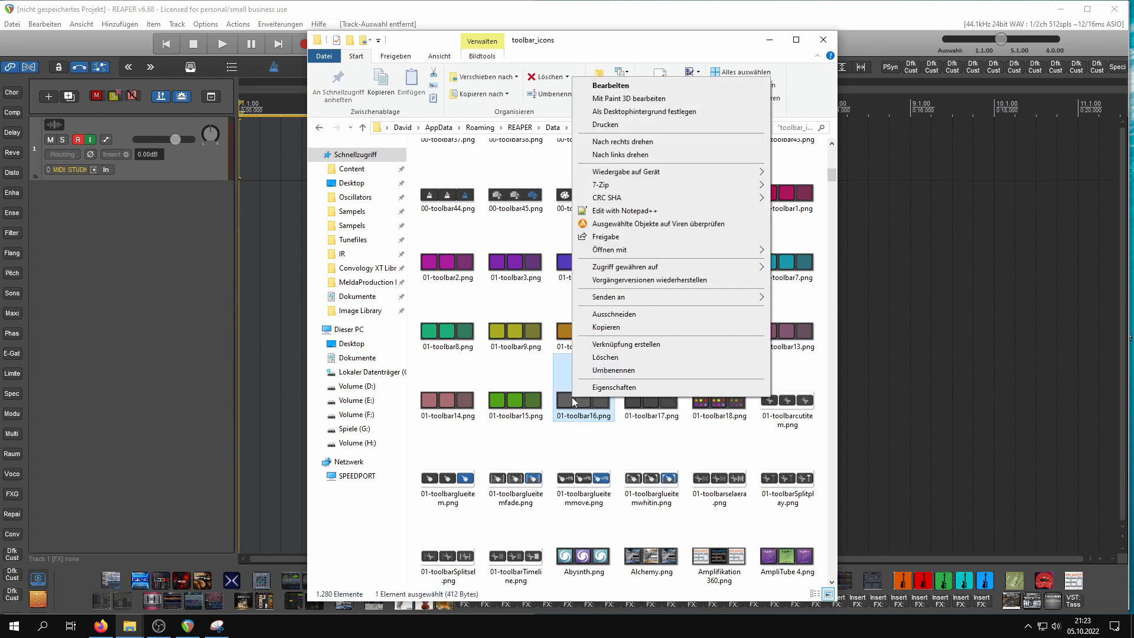
click(617, 327)
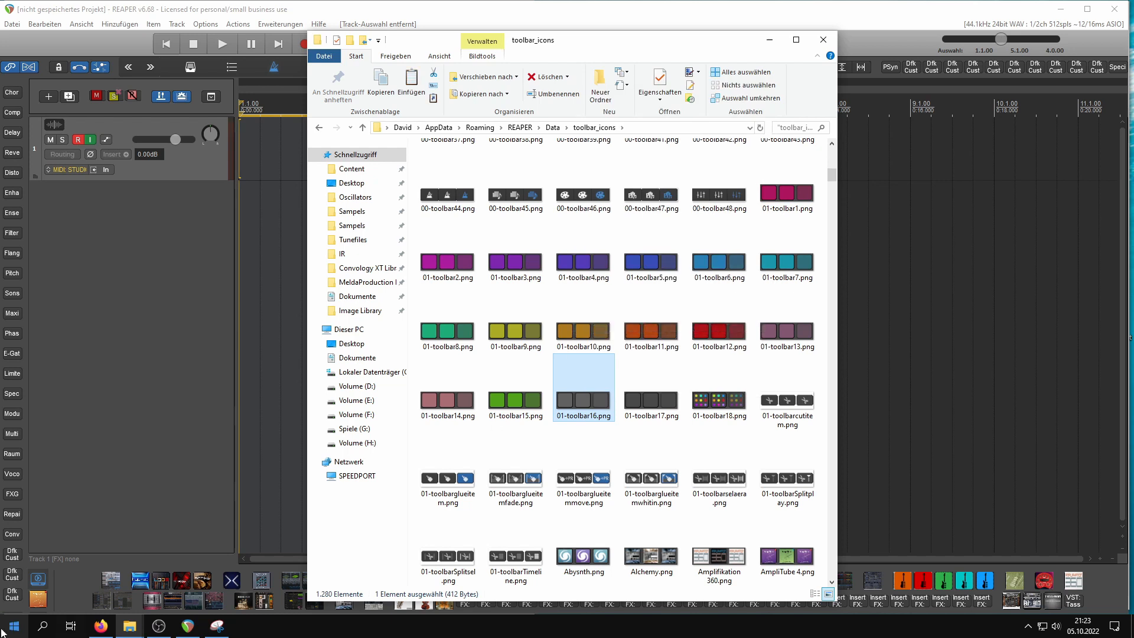
Paste 01-toolbar16.png into the Neuer Ordner (2) folder, replacing the existing file of that name
mouse_move(129, 626)
click(135, 559)
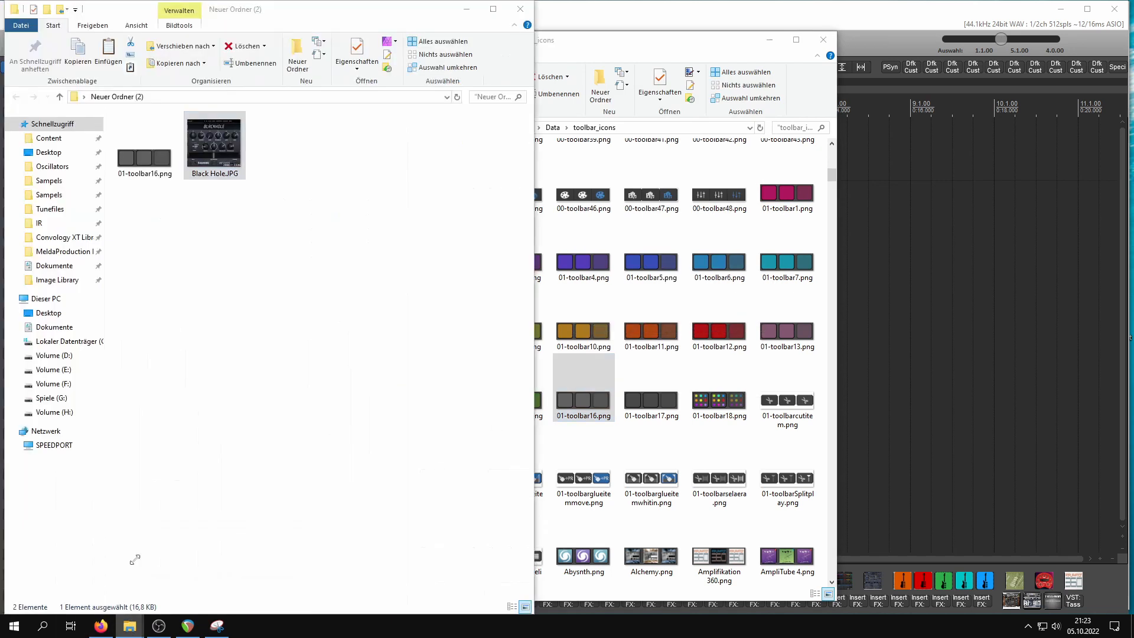
right_click(213, 239)
click(268, 321)
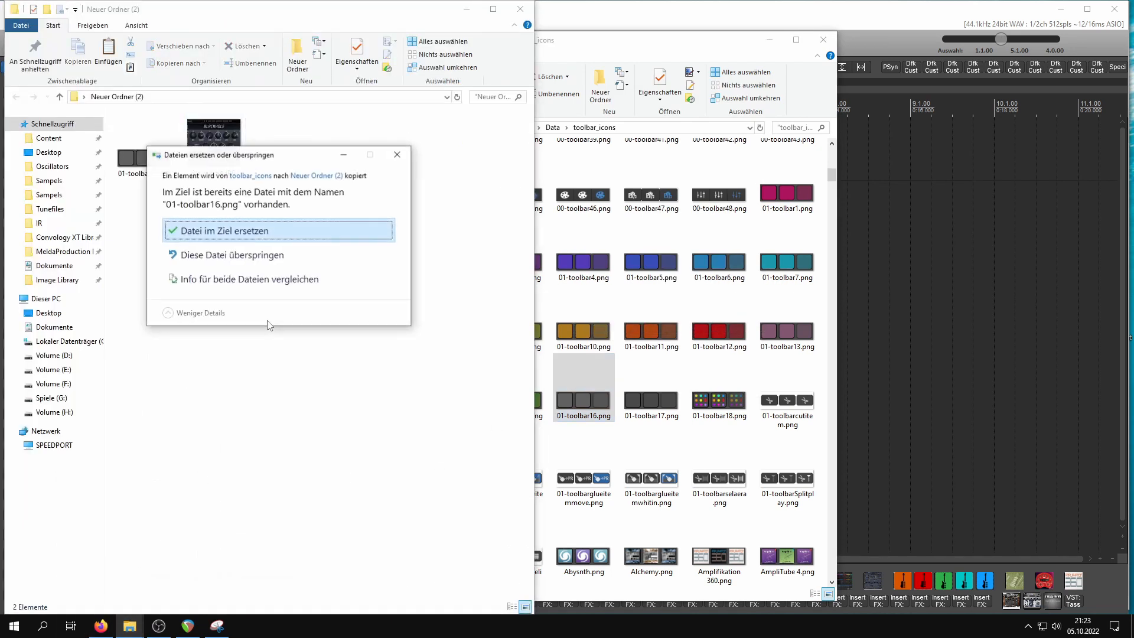
click(244, 235)
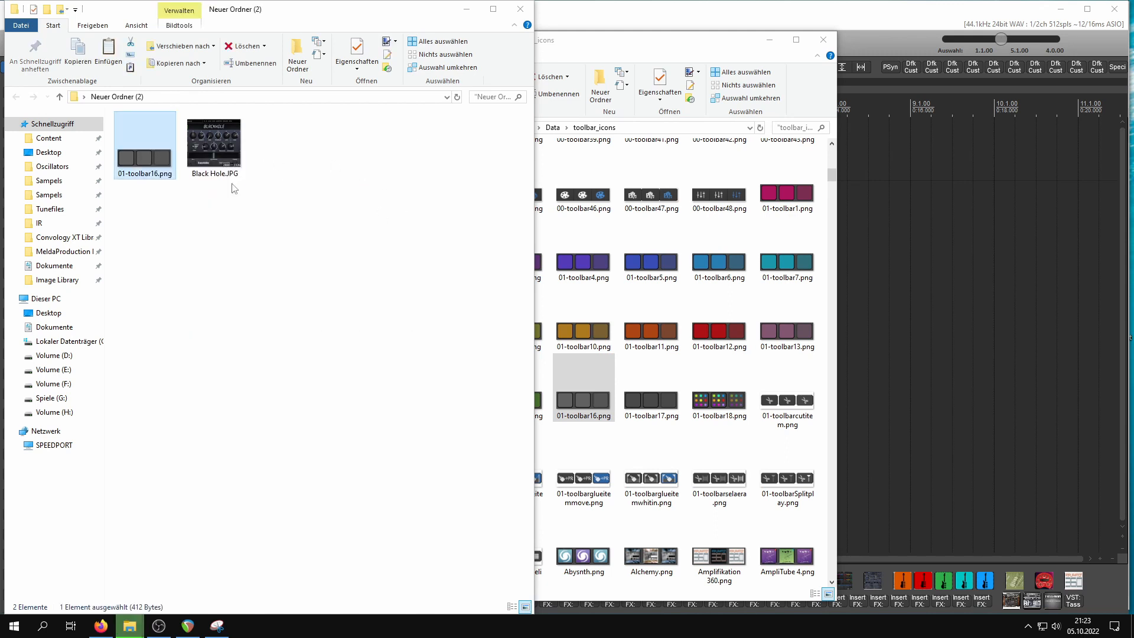
Open the copied 01-toolbar16.png from Neuer Ordner (2) in paint.net
right_click(148, 160)
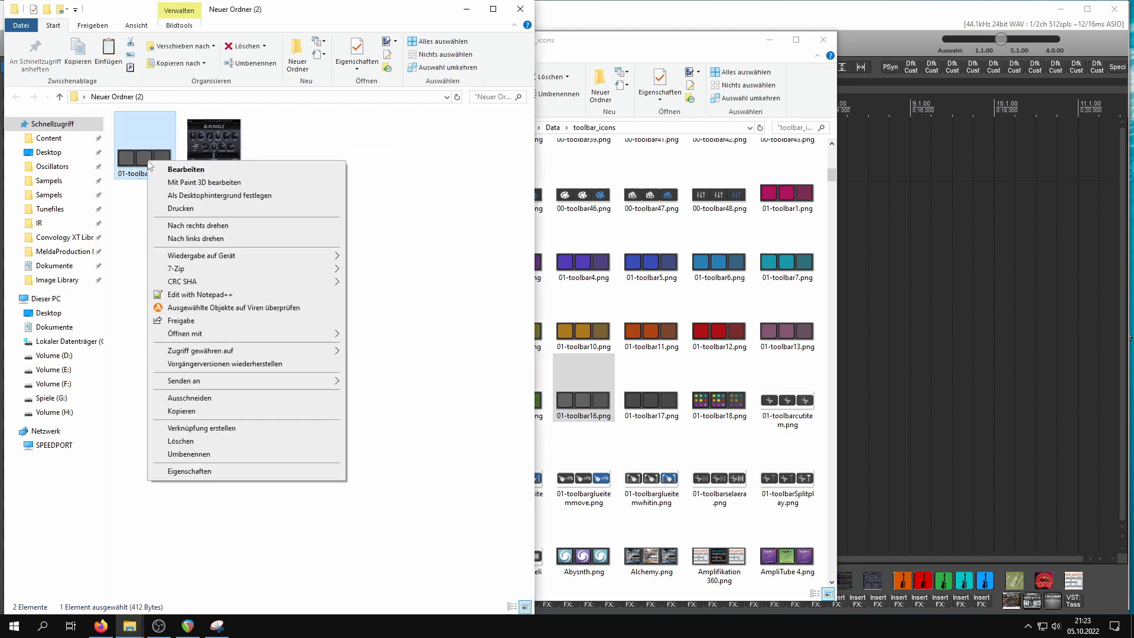
mouse_move(195, 334)
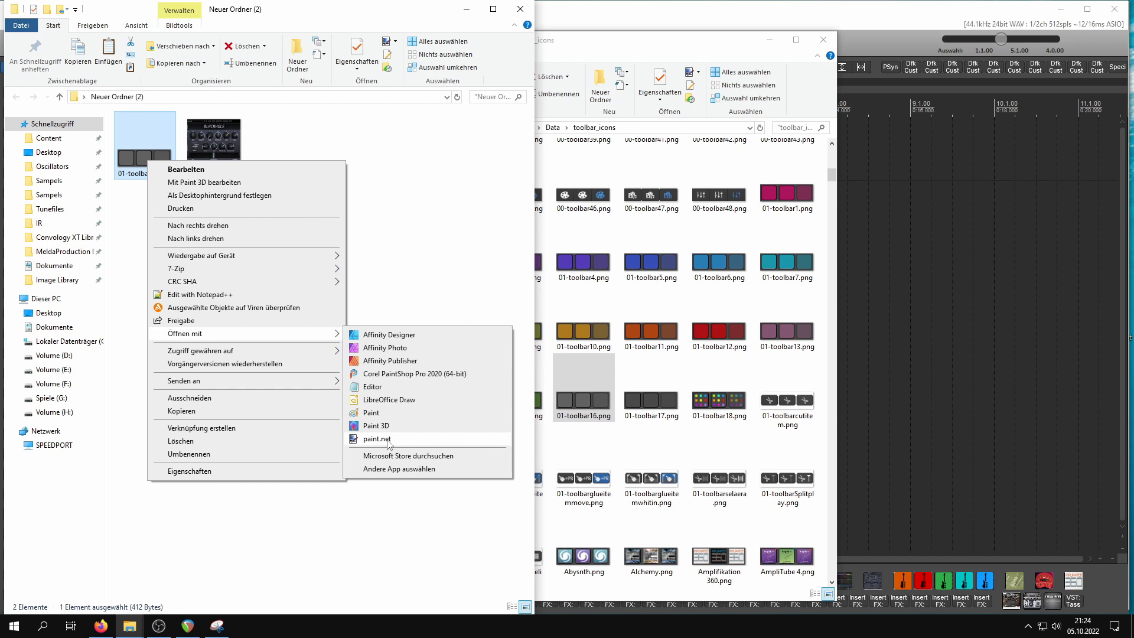
click(388, 441)
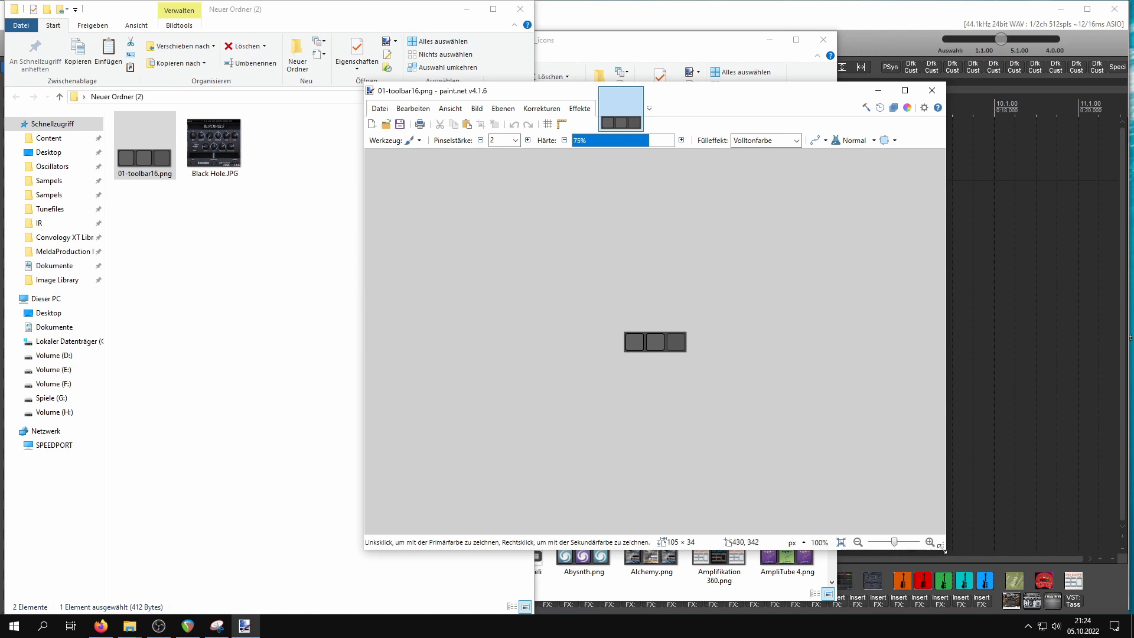
click(931, 543)
click(932, 543)
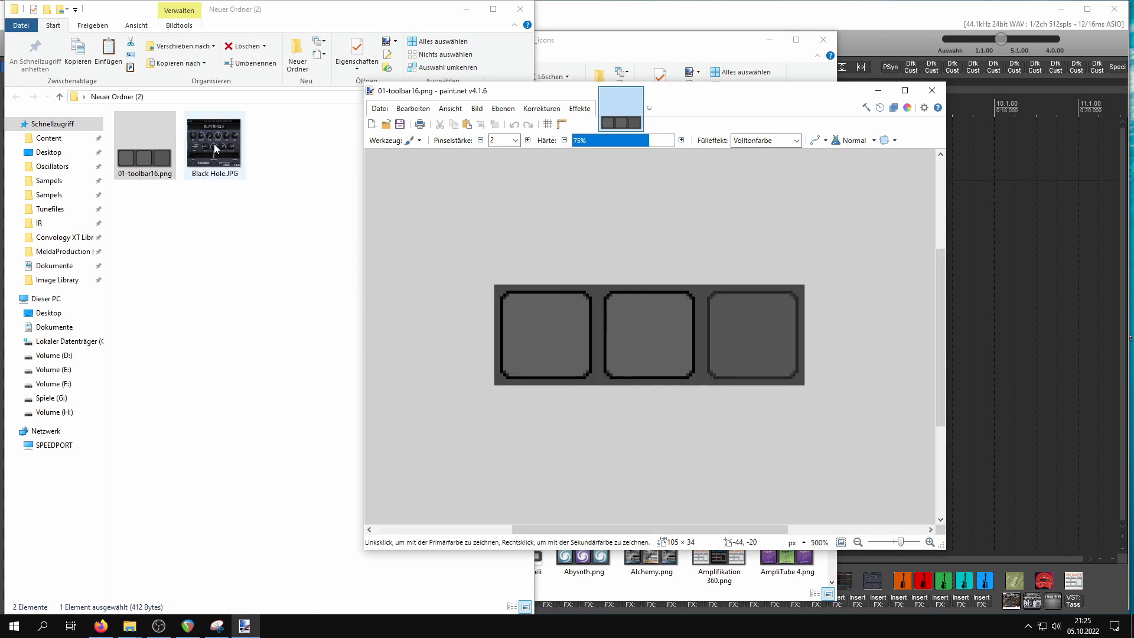
Add Black Hole.JPG as a new layer to the toolbar template and scale it down to 43 × 38 pixels
mouse_move(209, 145)
mouse_down()
mouse_move(604, 232)
mouse_move(677, 236)
mouse_up()
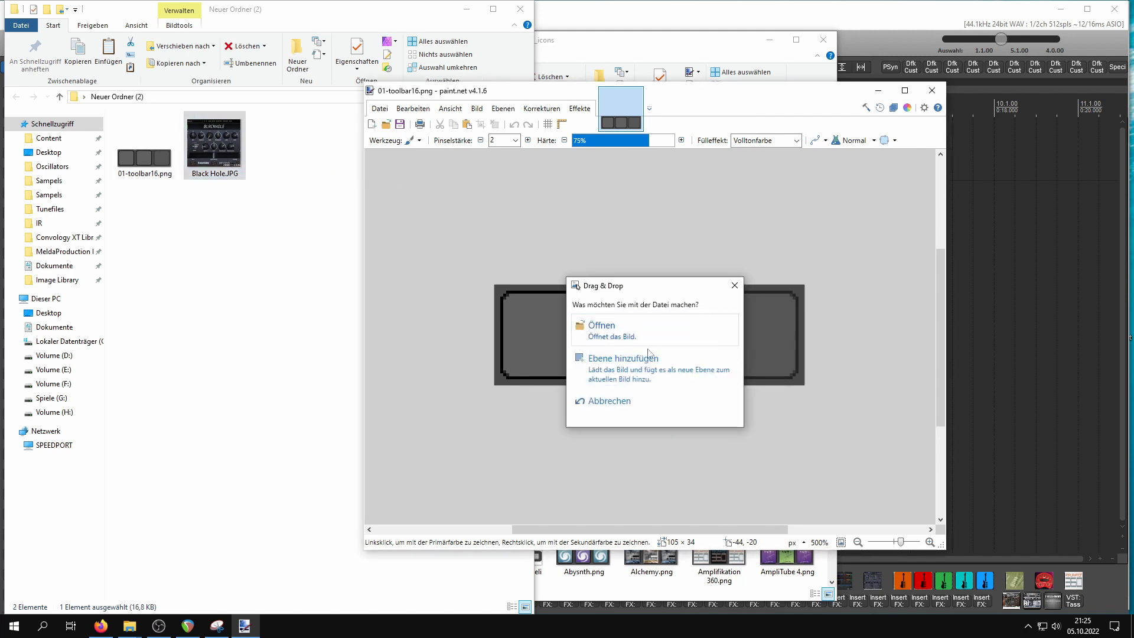
click(647, 380)
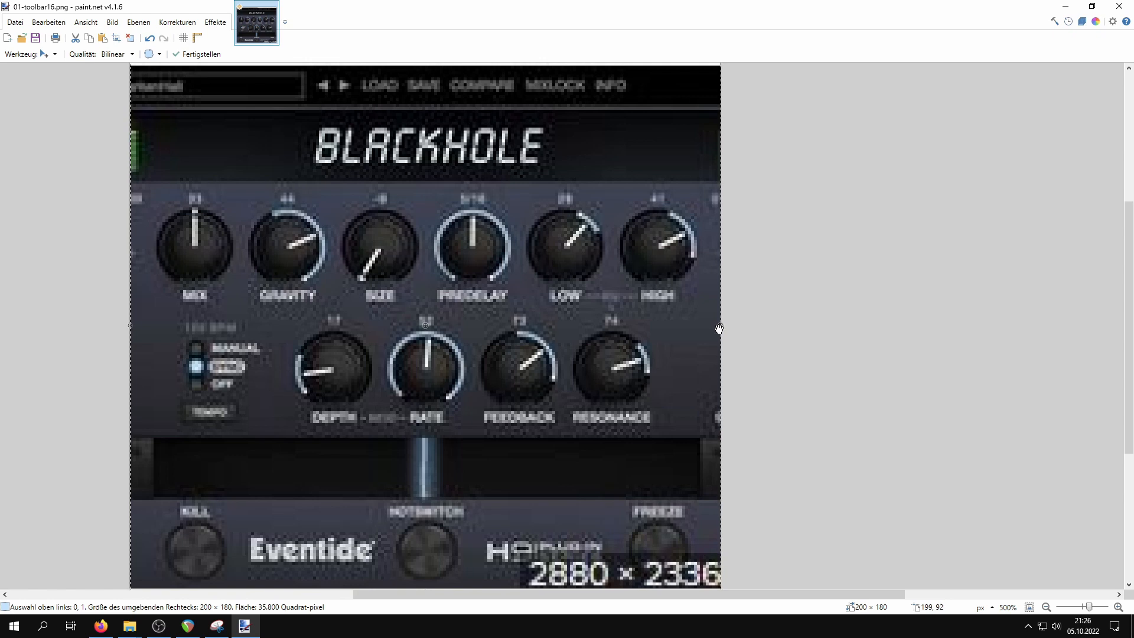
drag(718, 328, 645, 420)
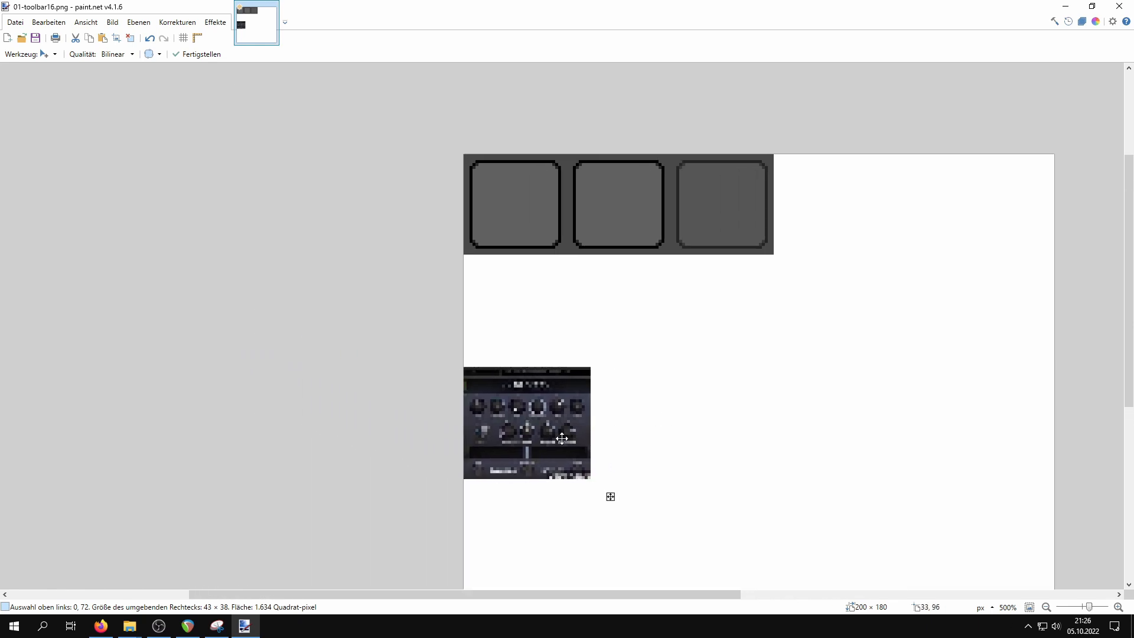
Move the Blackhole image onto the first button frame and resize it to 29 × 28 pixels to fit inside
drag(561, 434, 574, 239)
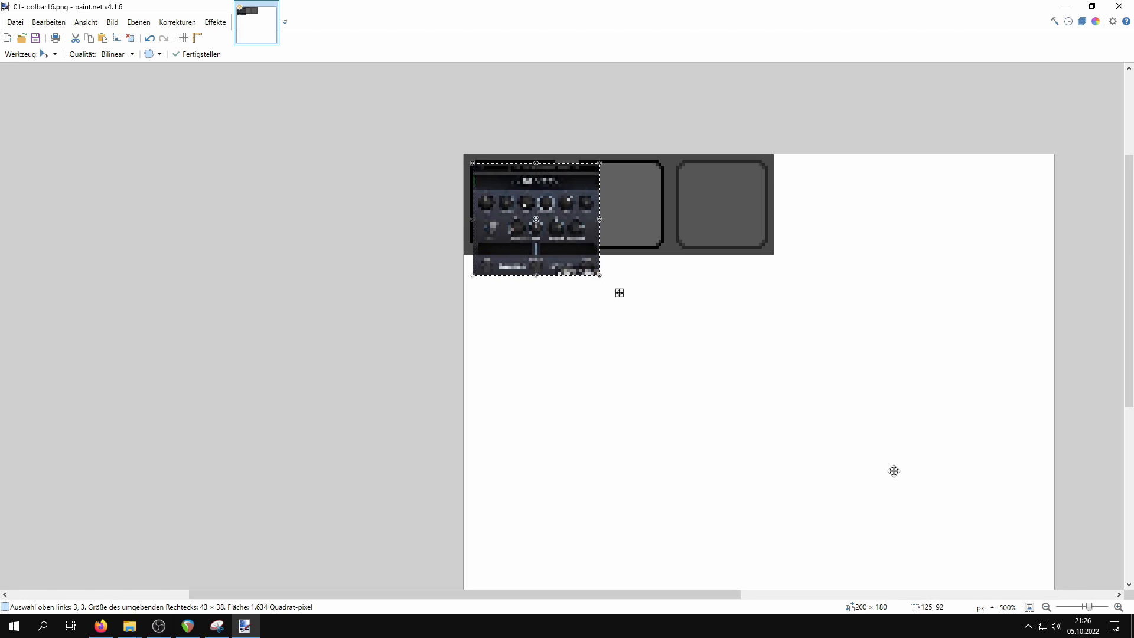
scroll(659, 333, up, 2)
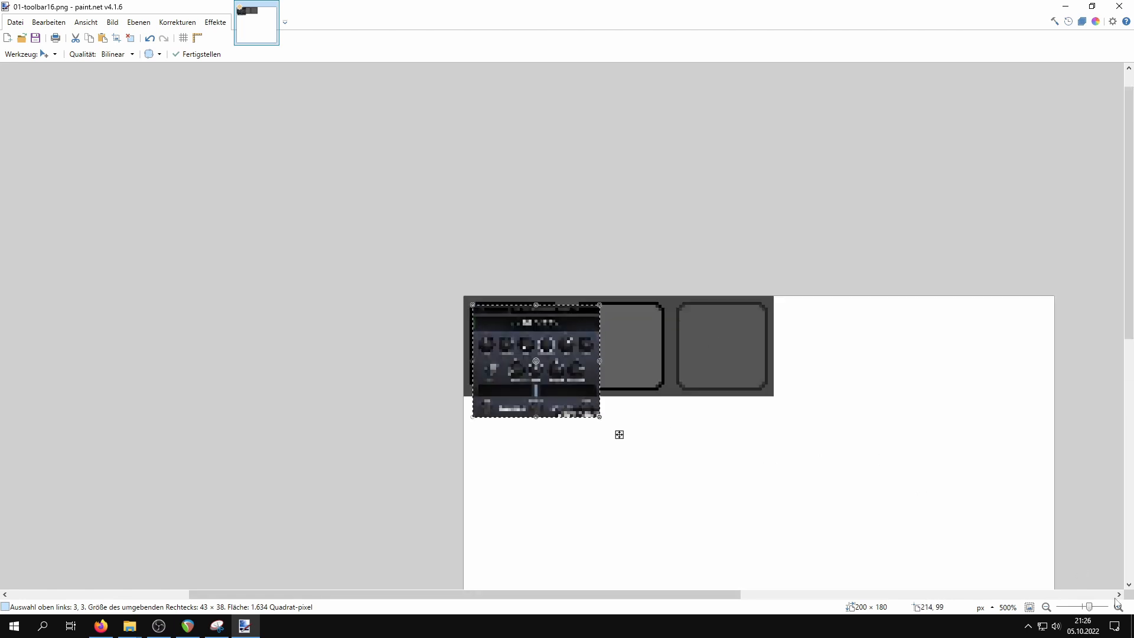
scroll(749, 434, up, 4)
drag(602, 495, 826, 484)
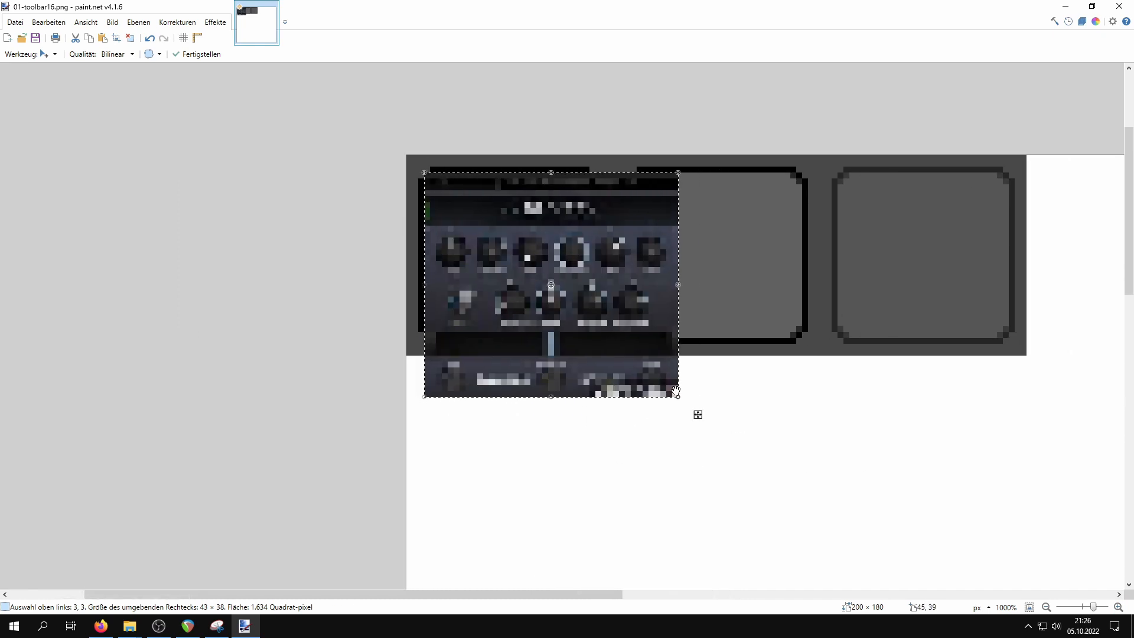
drag(679, 395, 596, 340)
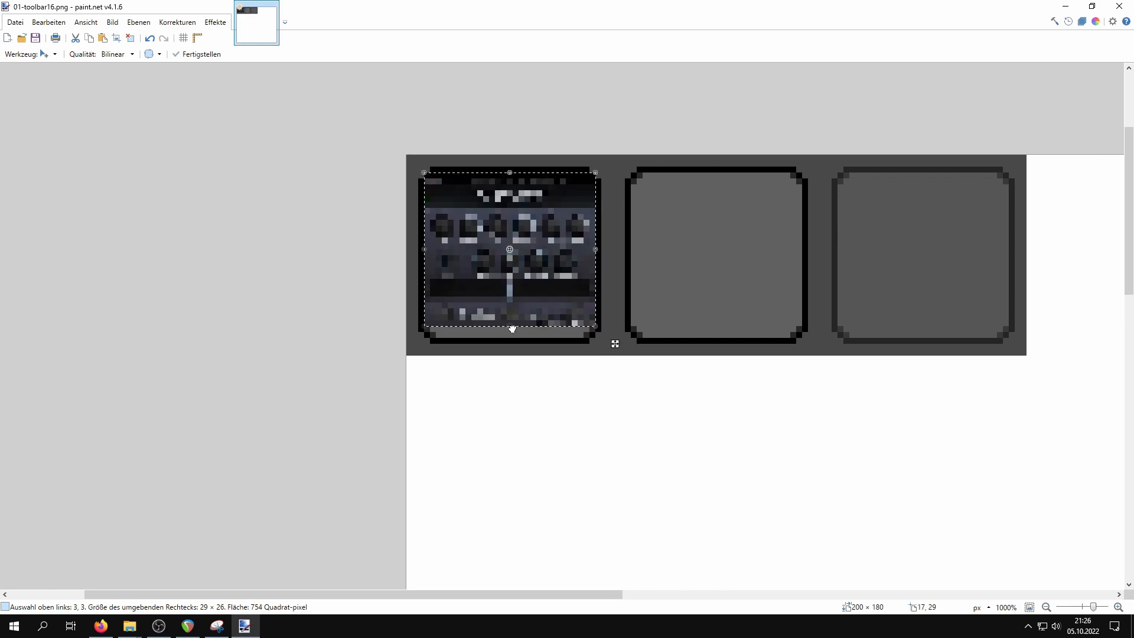
drag(511, 328, 511, 340)
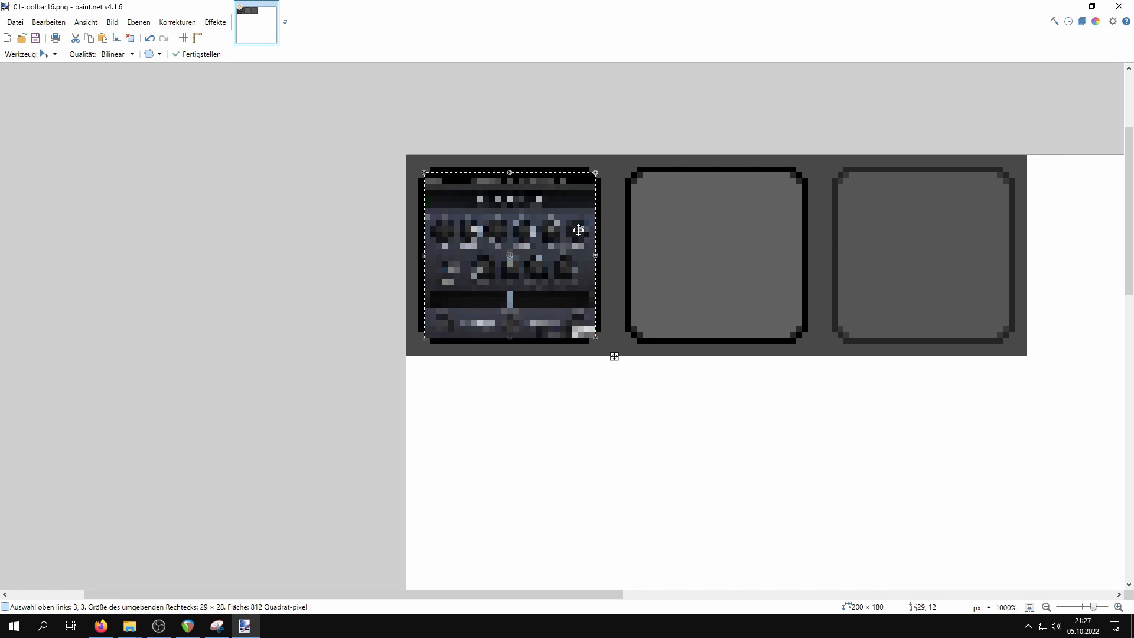
Copy the Blackhole image, place a duplicate inside the second button frame at 38, 3, and invert the duplicate's colours
click(48, 22)
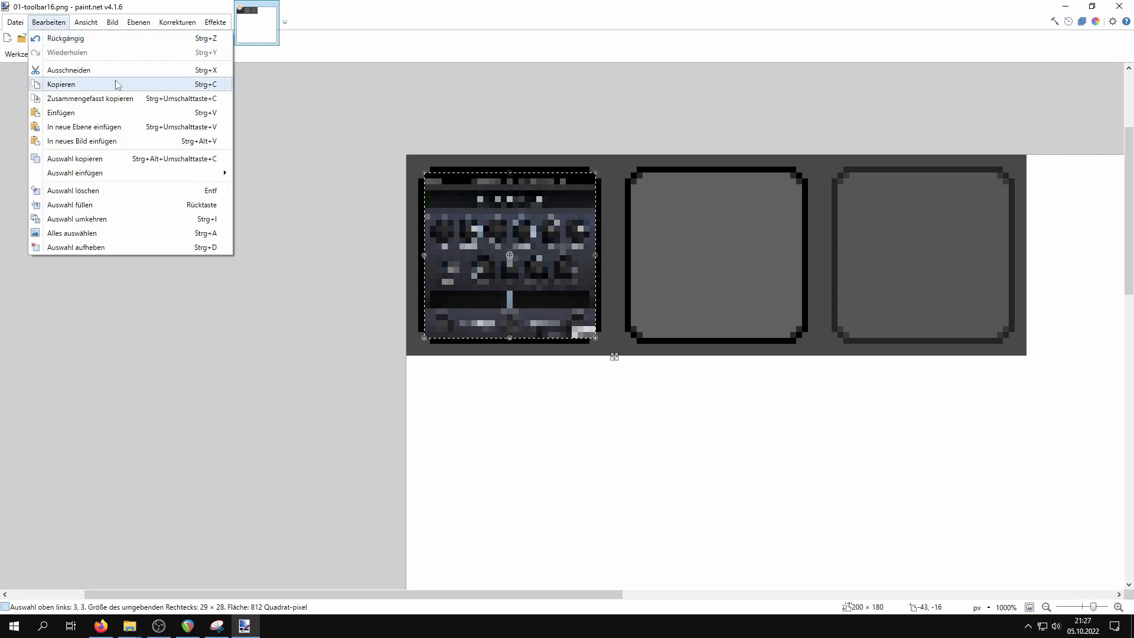
click(135, 86)
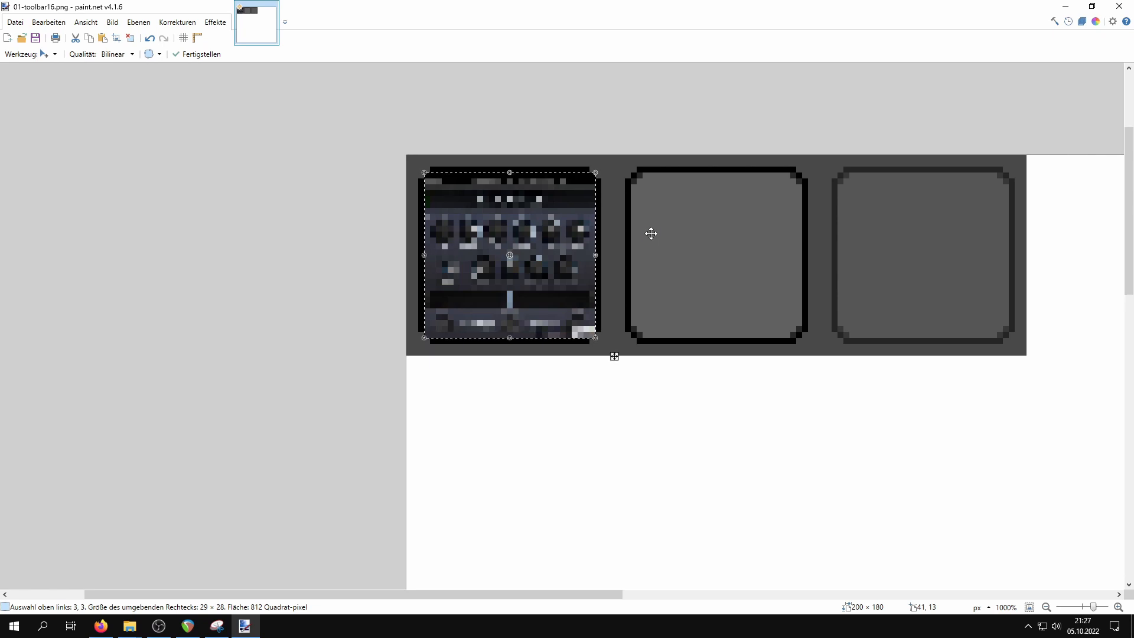
drag(473, 221, 680, 221)
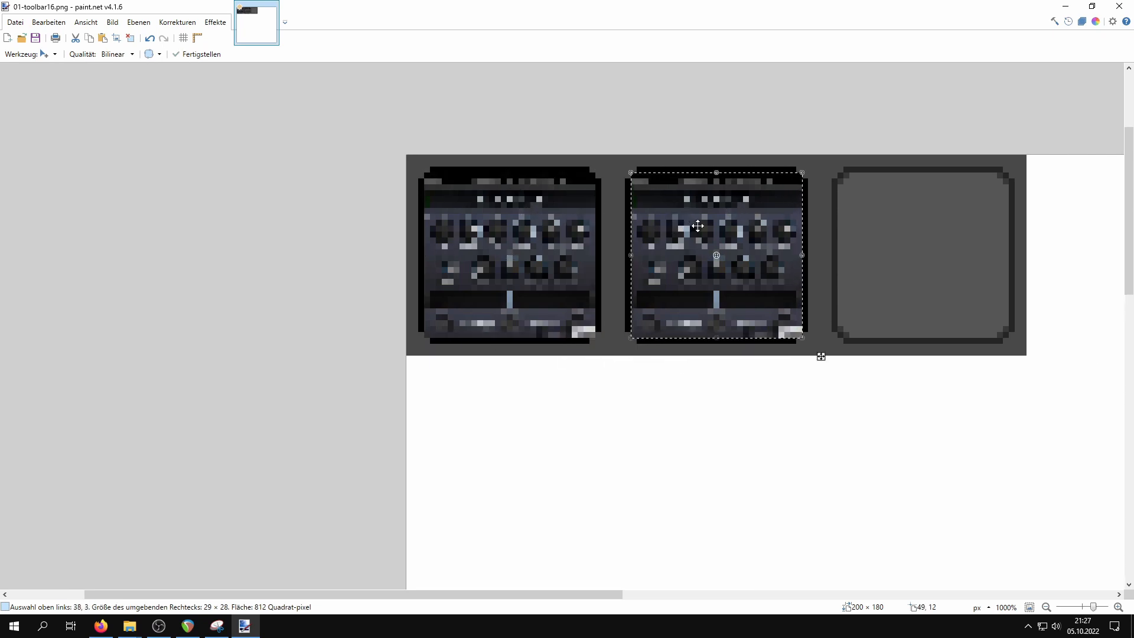
key(Return)
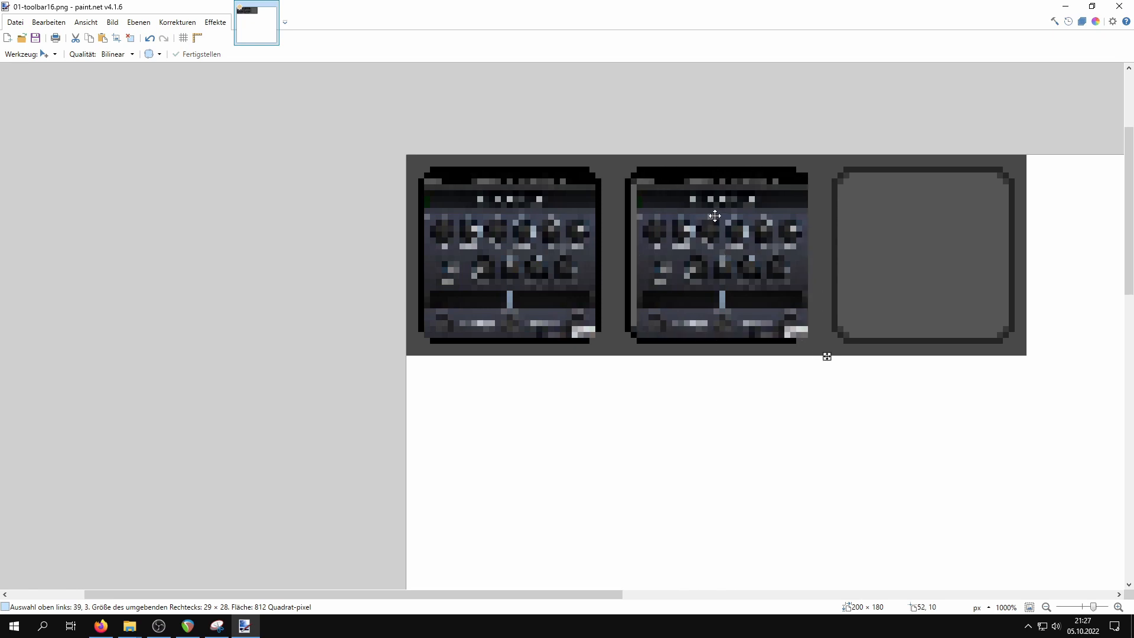
click(708, 217)
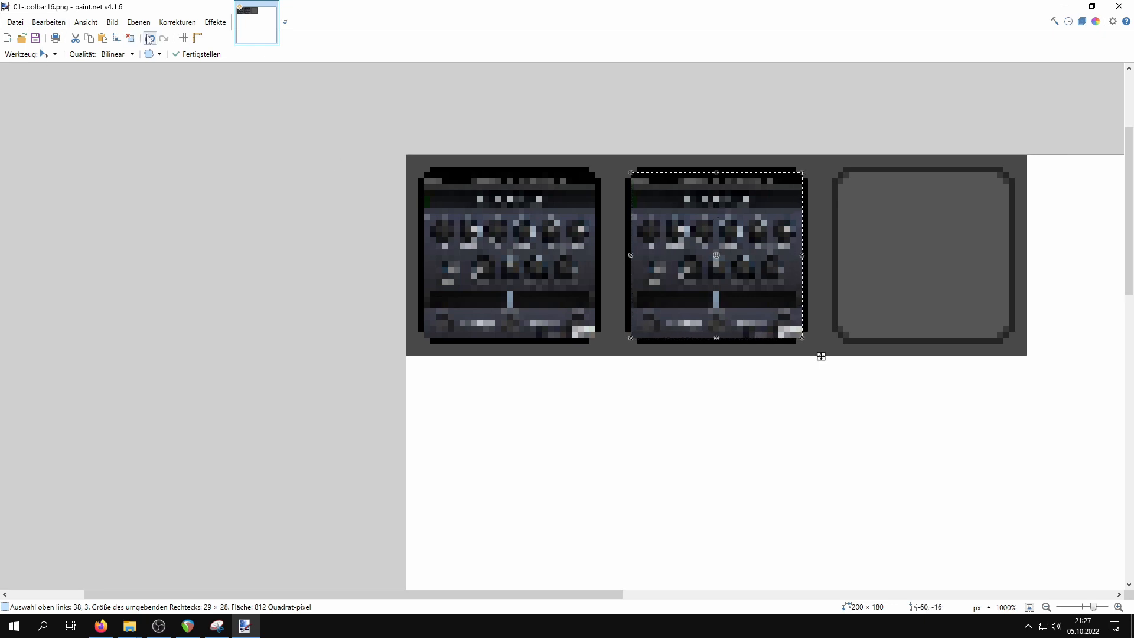
click(177, 24)
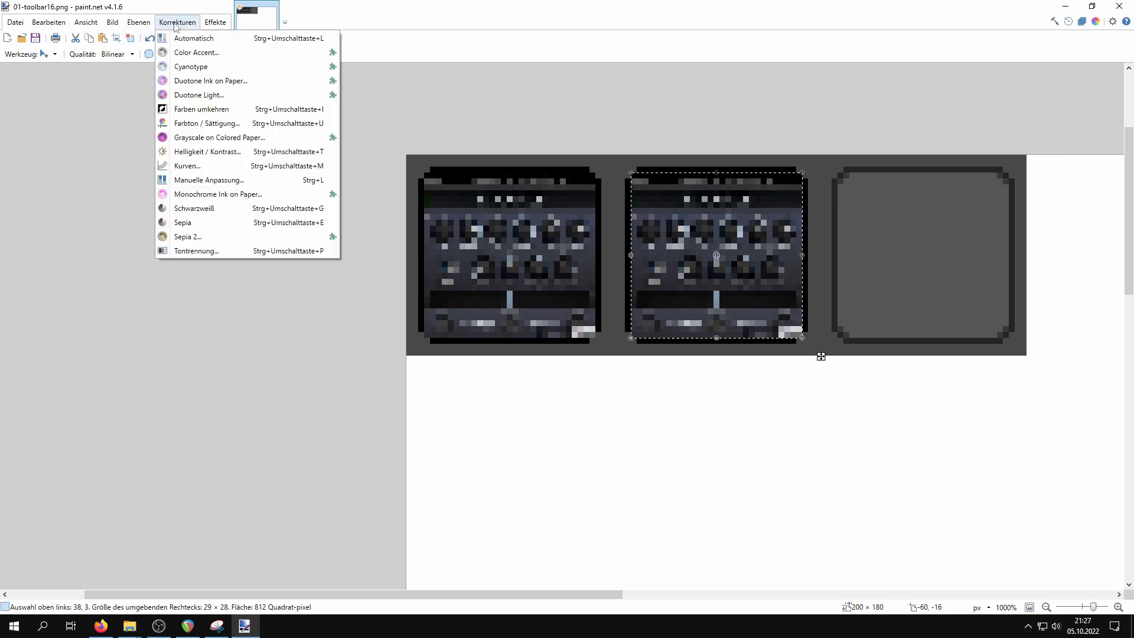
click(223, 111)
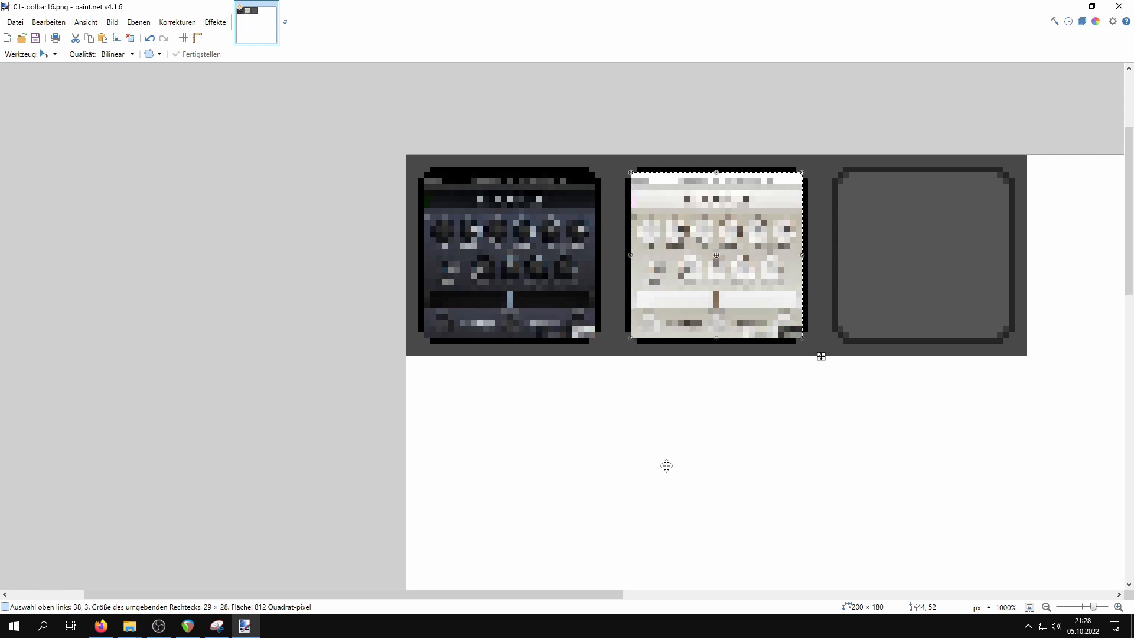
Paste another copy of the original Blackhole image and place it inside the third button frame at 73, 3
key(ctrl+v)
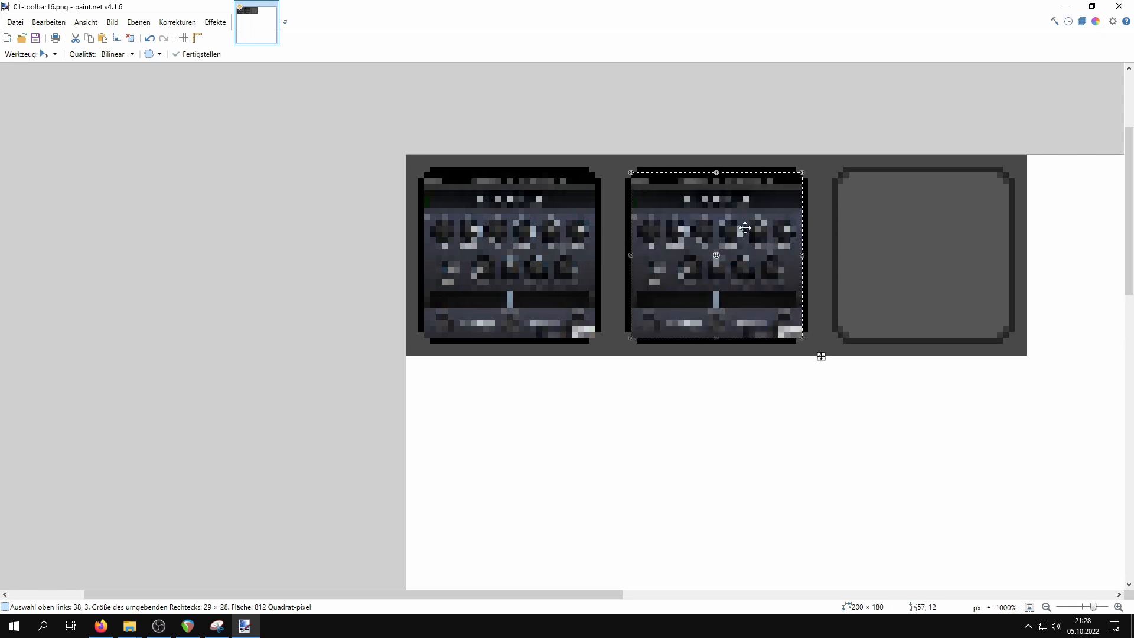
drag(745, 228, 951, 222)
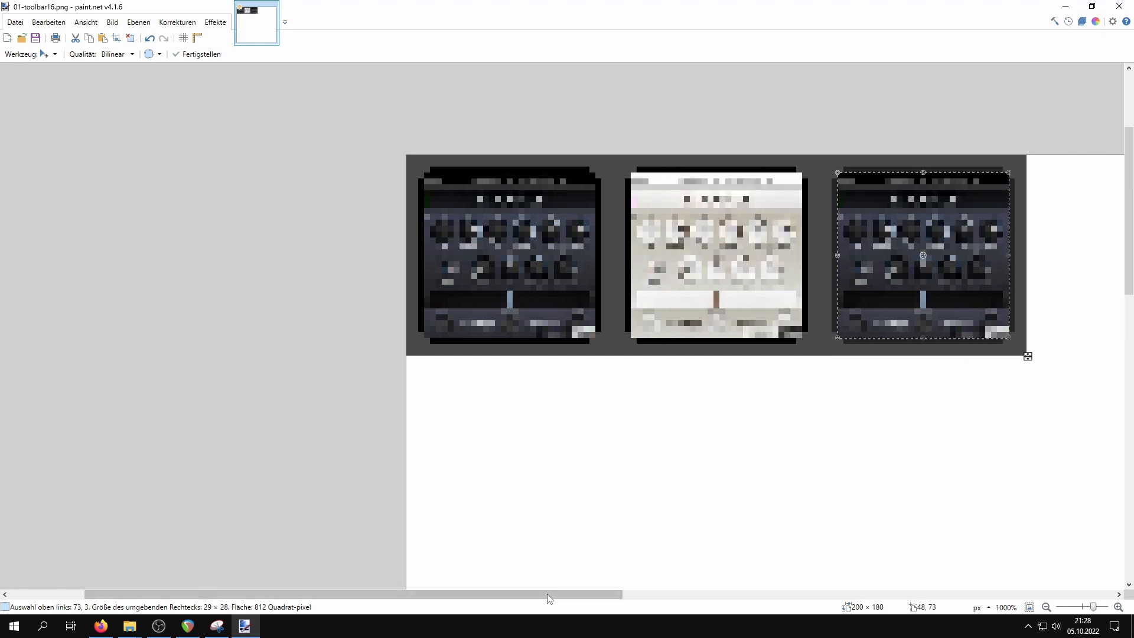
Select the whole three-button strip, 105 × 34 pixels, with the rectangular selection tool
drag(549, 598, 696, 598)
scroll(708, 489, down, 5)
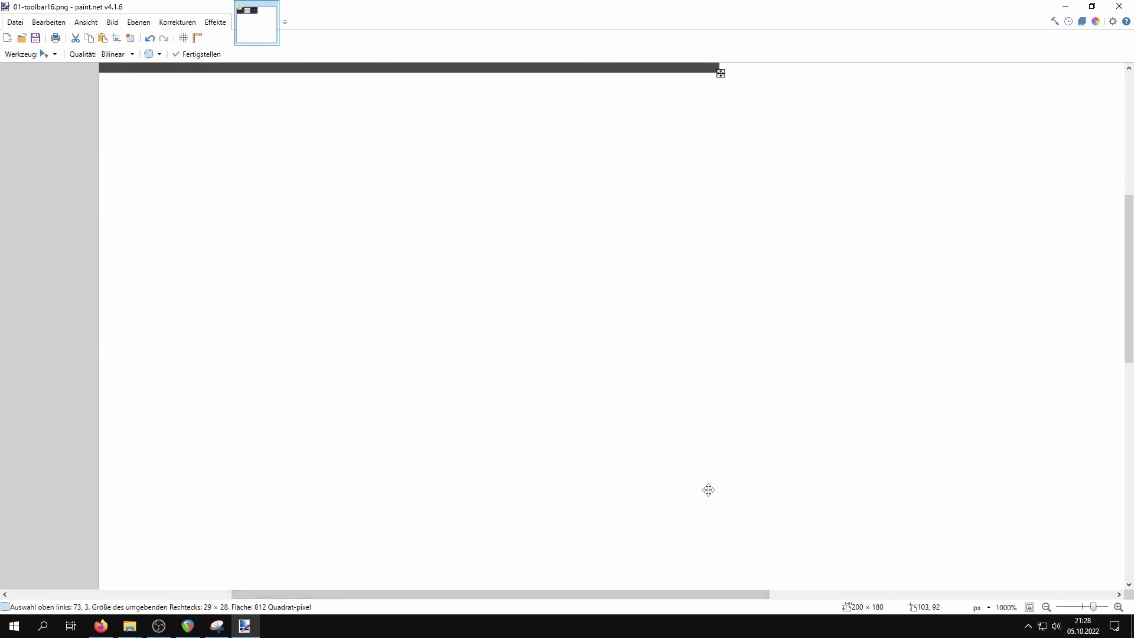
click(1046, 607)
click(1046, 607)
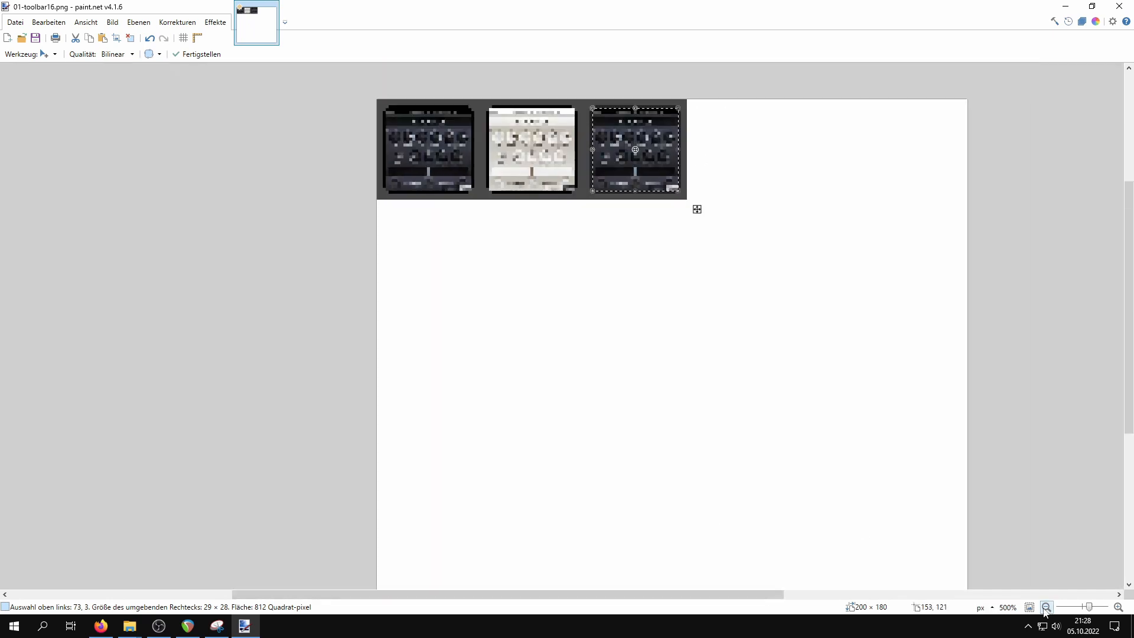
scroll(759, 452, up, 1)
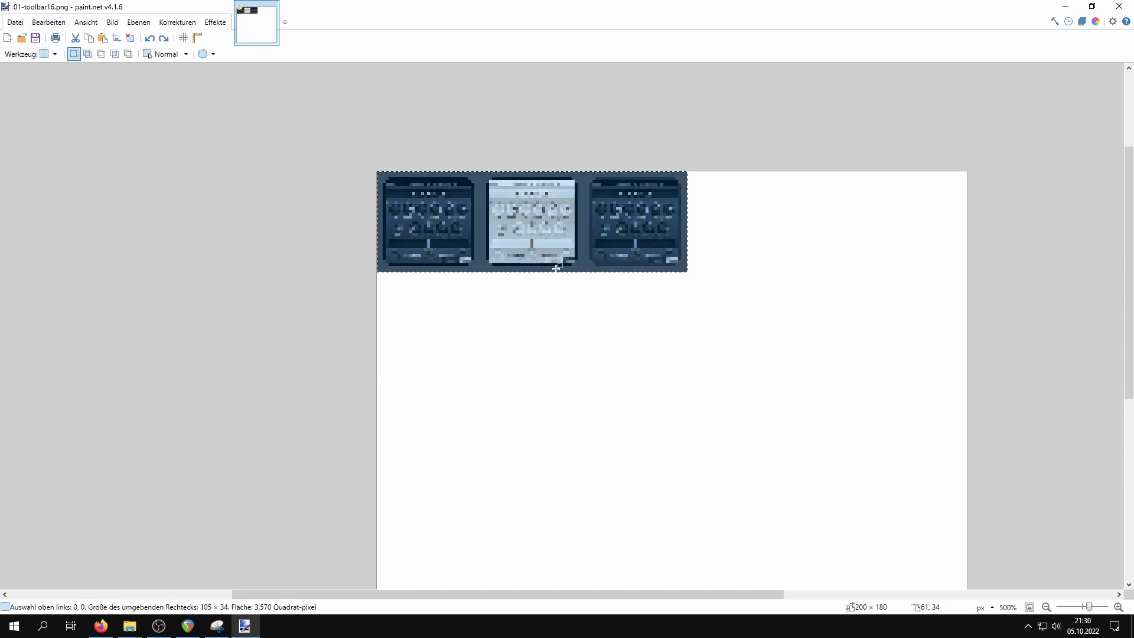
click(30, 57)
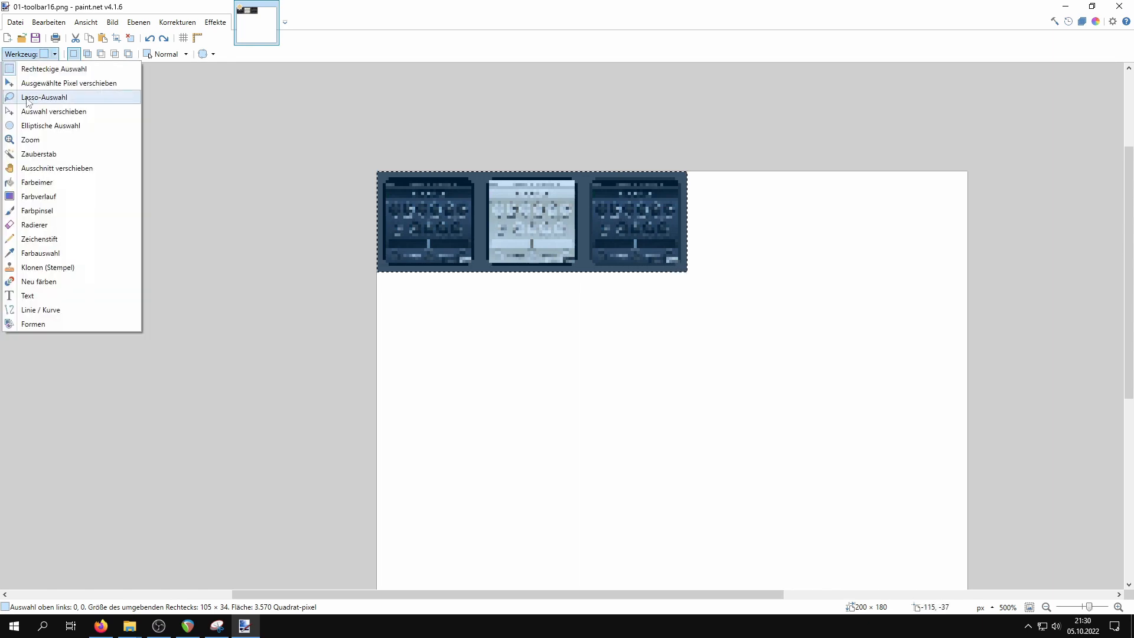
click(59, 70)
Create a new image of 105 × 34 pixels and paste the copied three-button strip into it
click(15, 22)
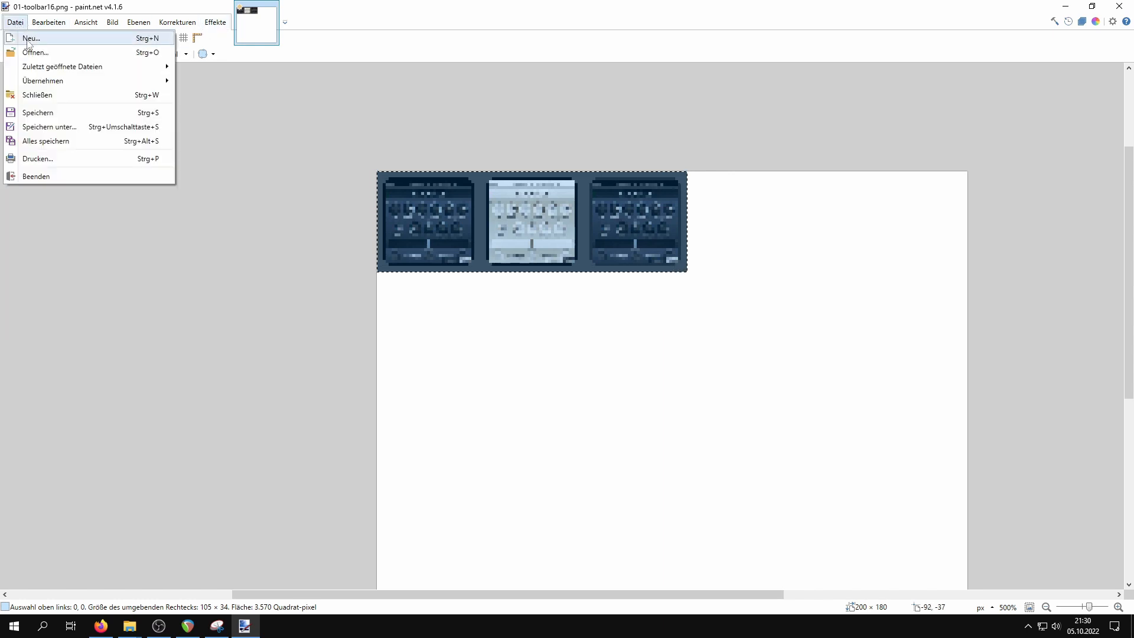
click(29, 38)
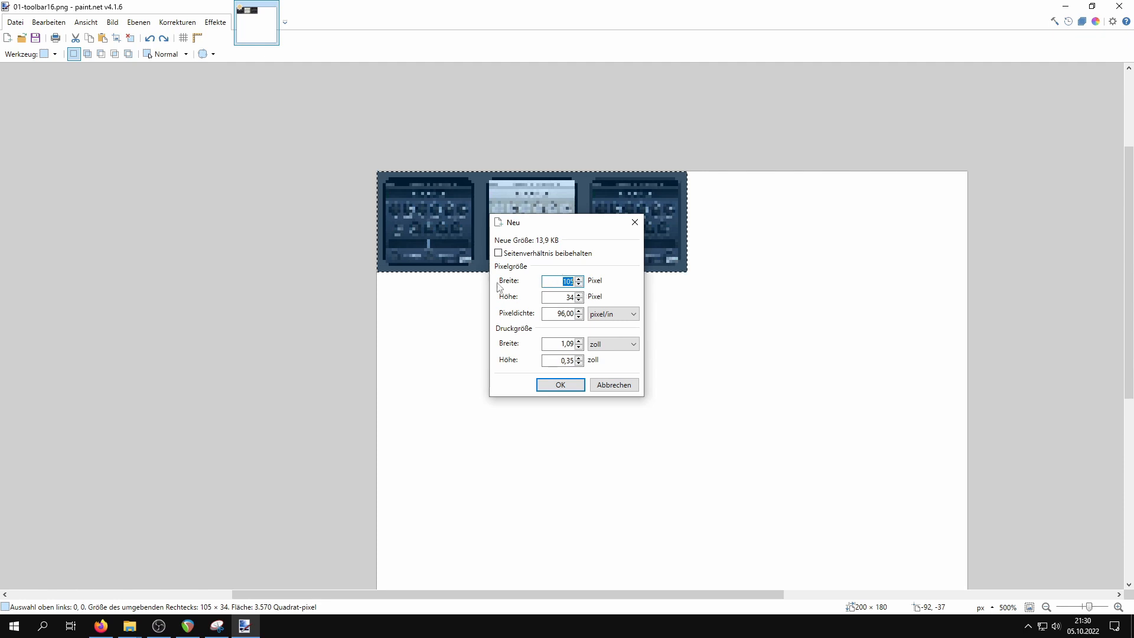
click(570, 387)
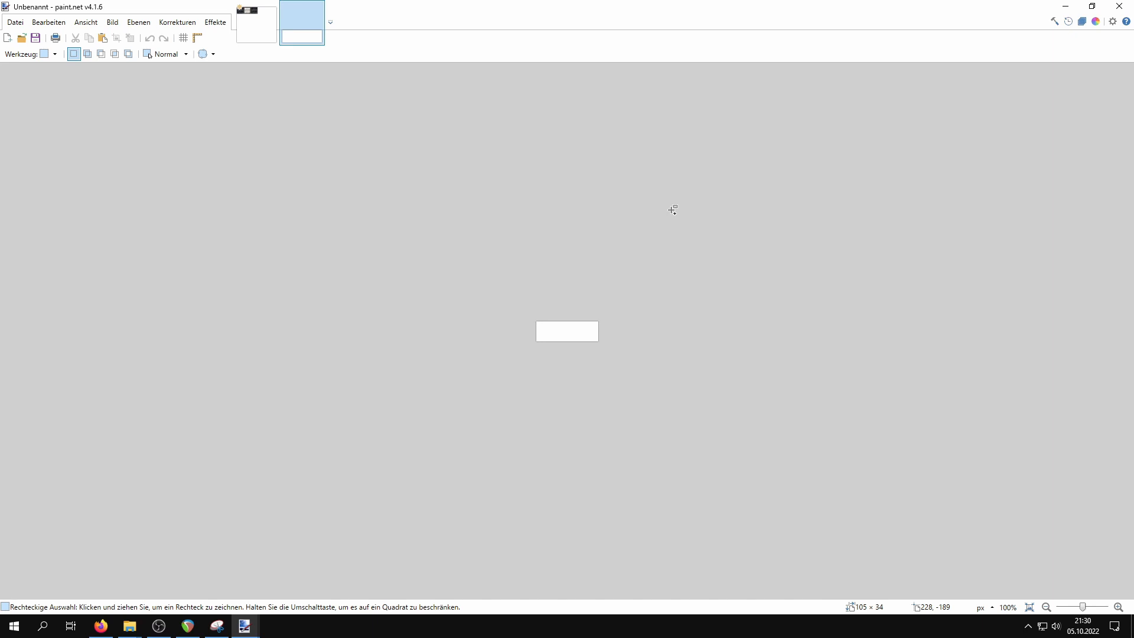
key(ctrl+v)
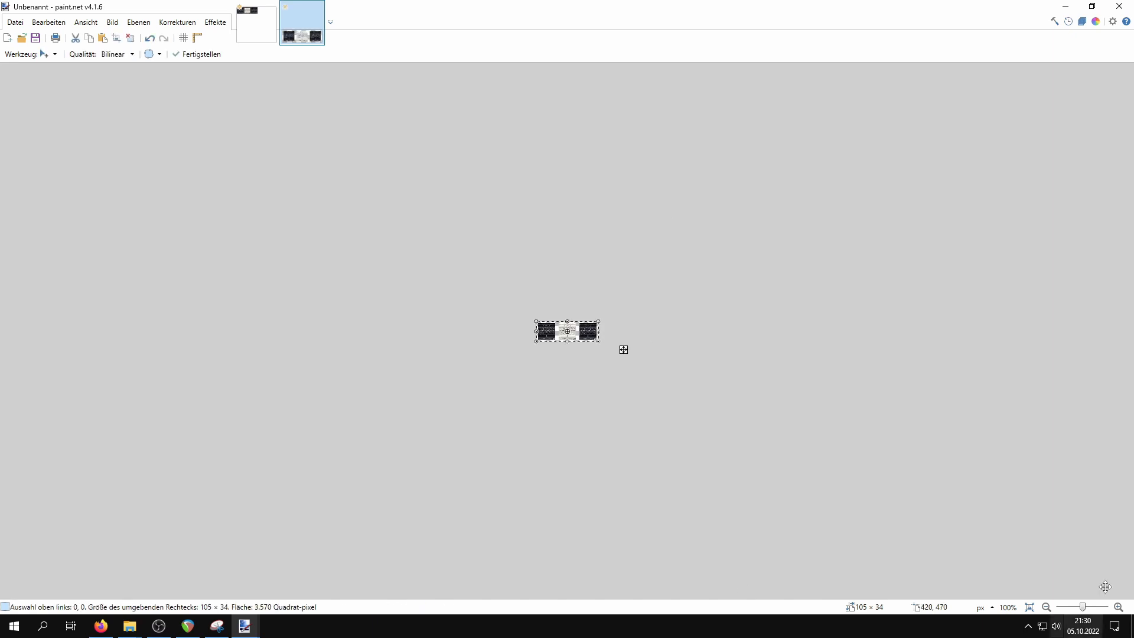
click(1118, 607)
click(1117, 607)
click(1118, 607)
click(1119, 608)
click(1119, 607)
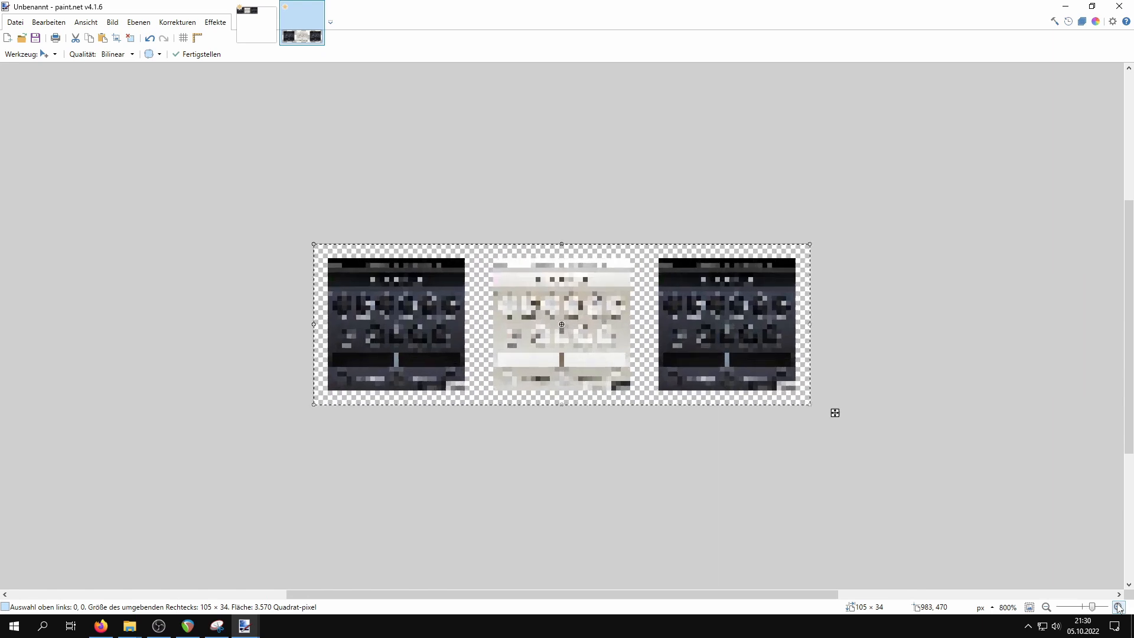
click(1118, 607)
click(1118, 608)
Save the new image as Black Hole.png in the Neuer Ordner (2) folder on the desktop, with automatically detected bit depth
key(ctrl+s)
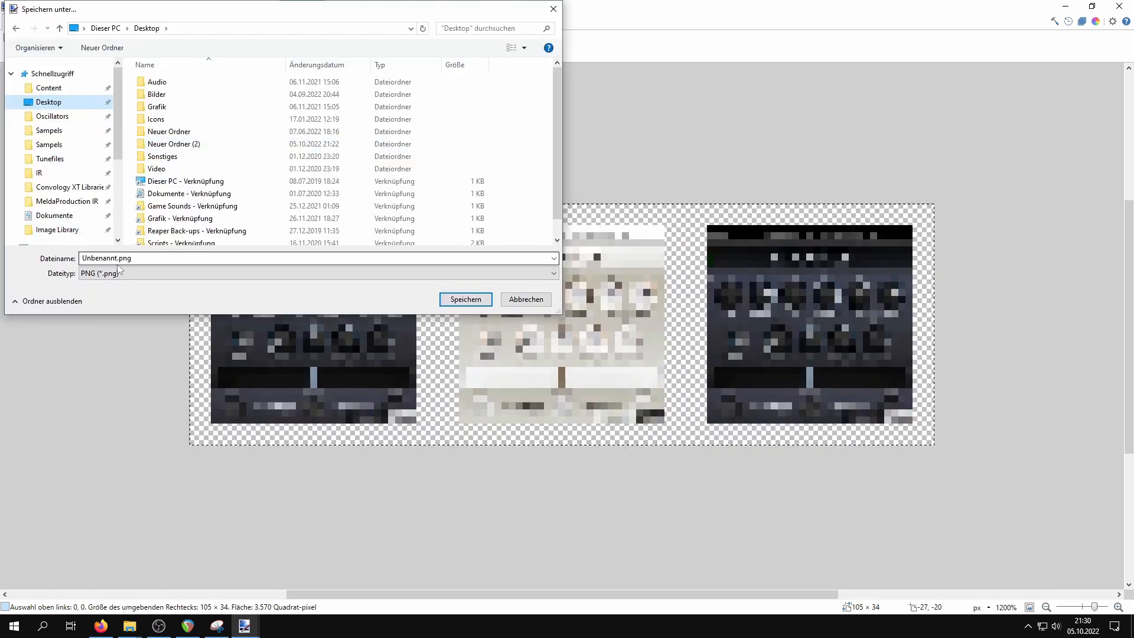
click(193, 144)
double_click(194, 145)
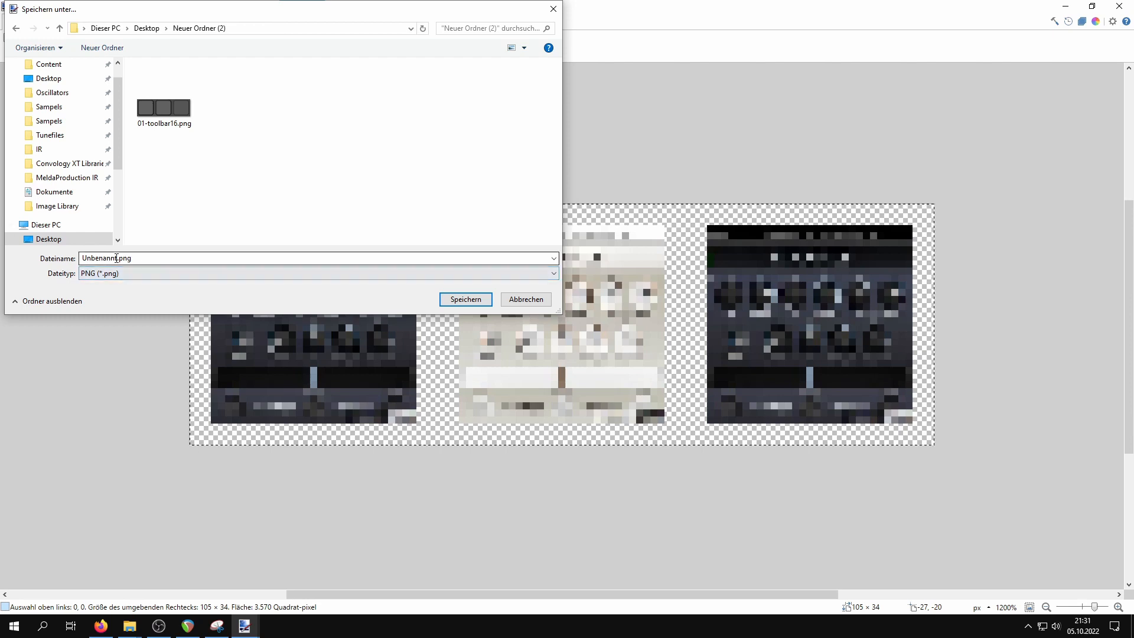
double_click(93, 258)
click(98, 258)
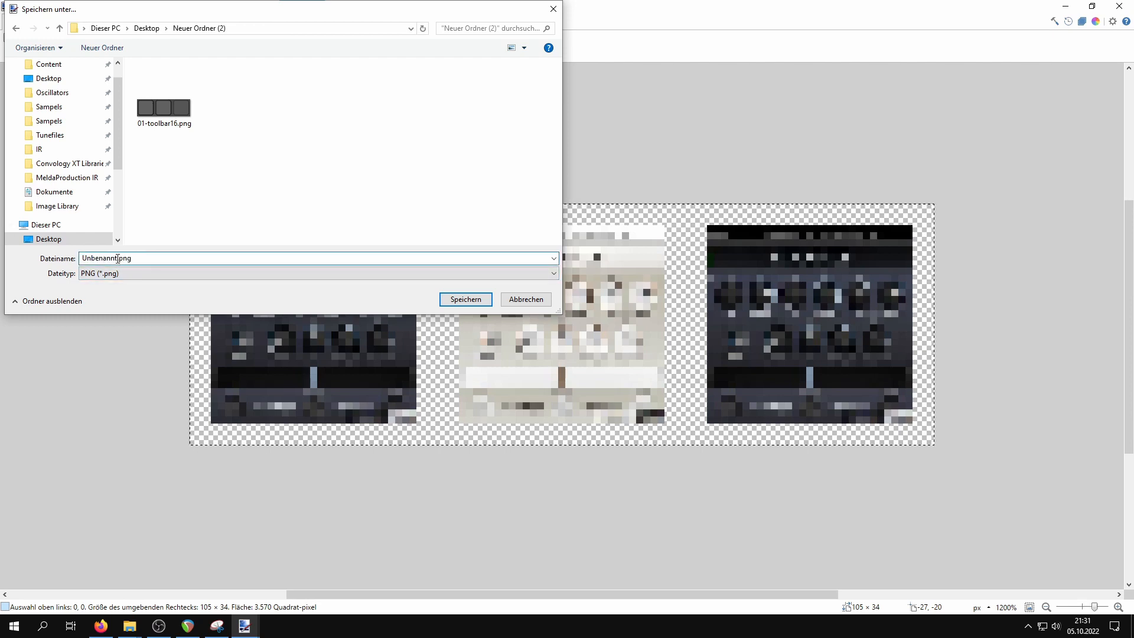
double_click(113, 258)
text(Black Hole)
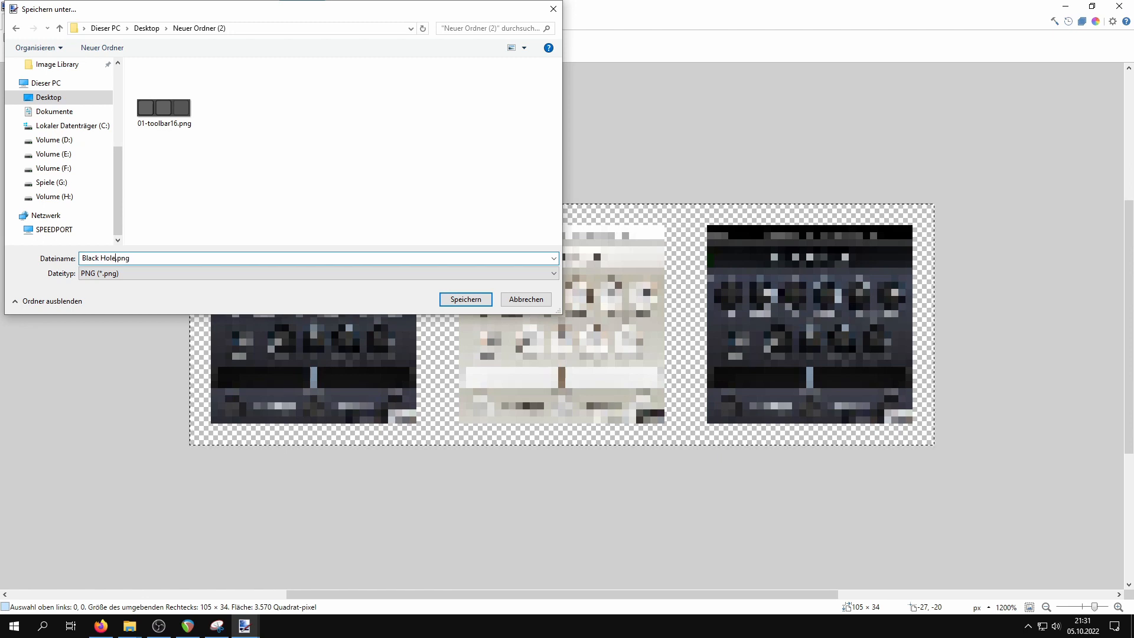
key(Return)
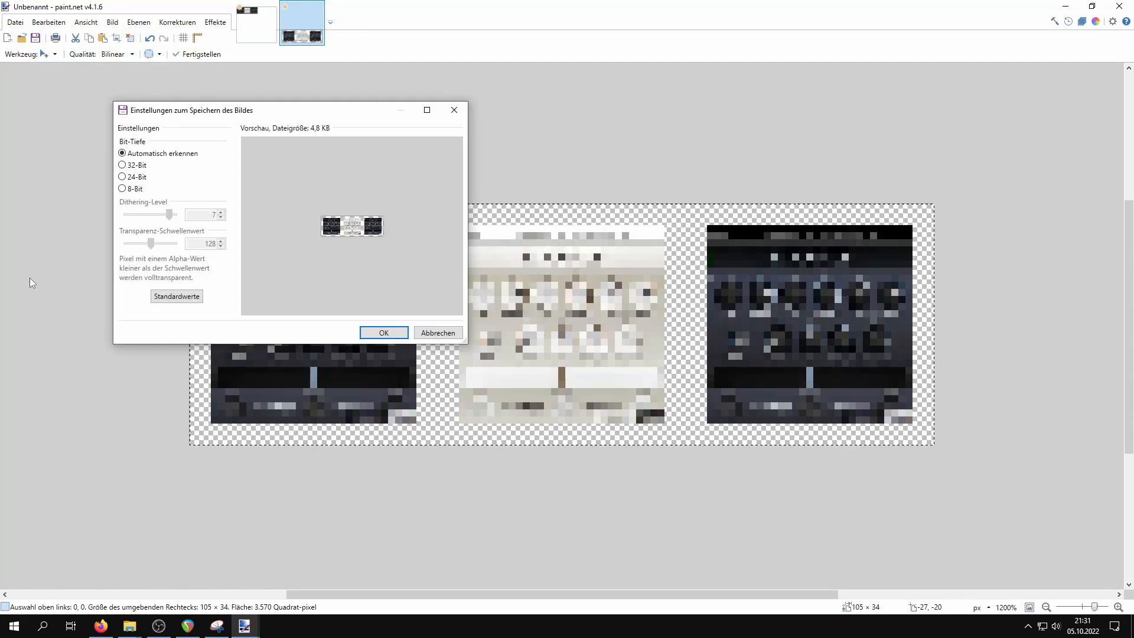
click(384, 332)
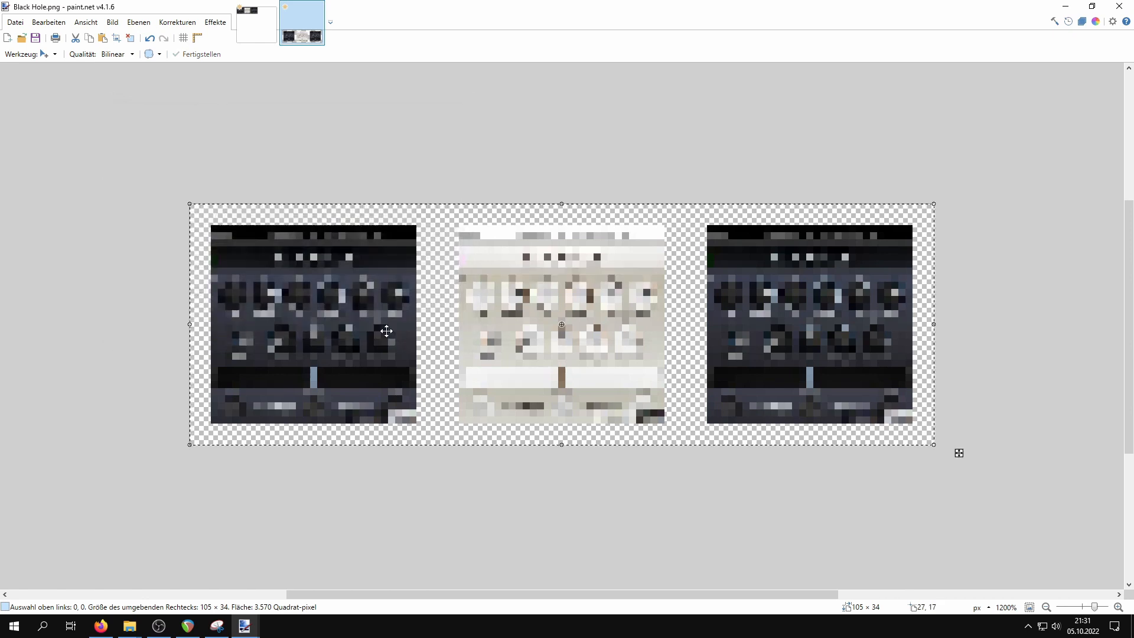
Switch to the file explorer and open the saved Black Hole.png from Neuer Ordner (2) for editing in paint.net
click(1066, 6)
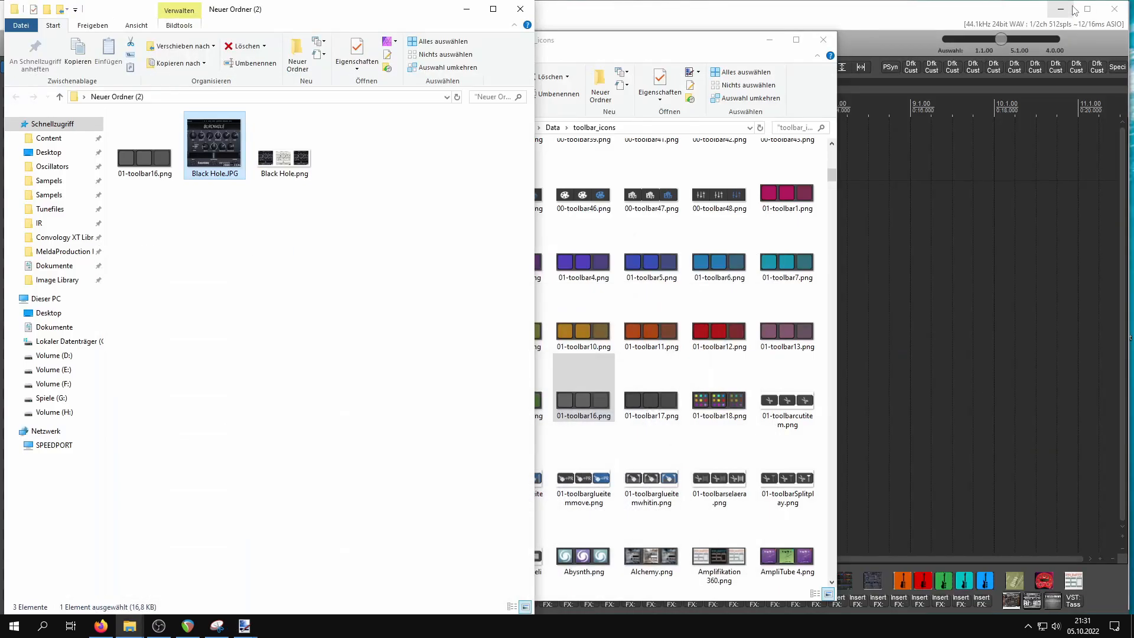
click(305, 161)
right_click(304, 161)
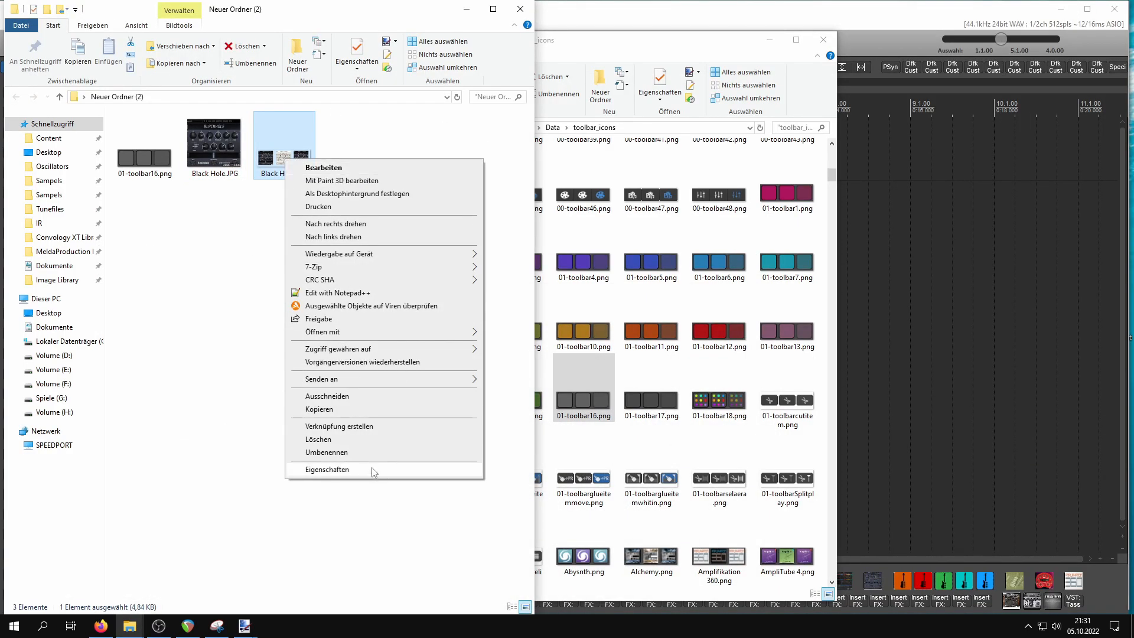
click(324, 168)
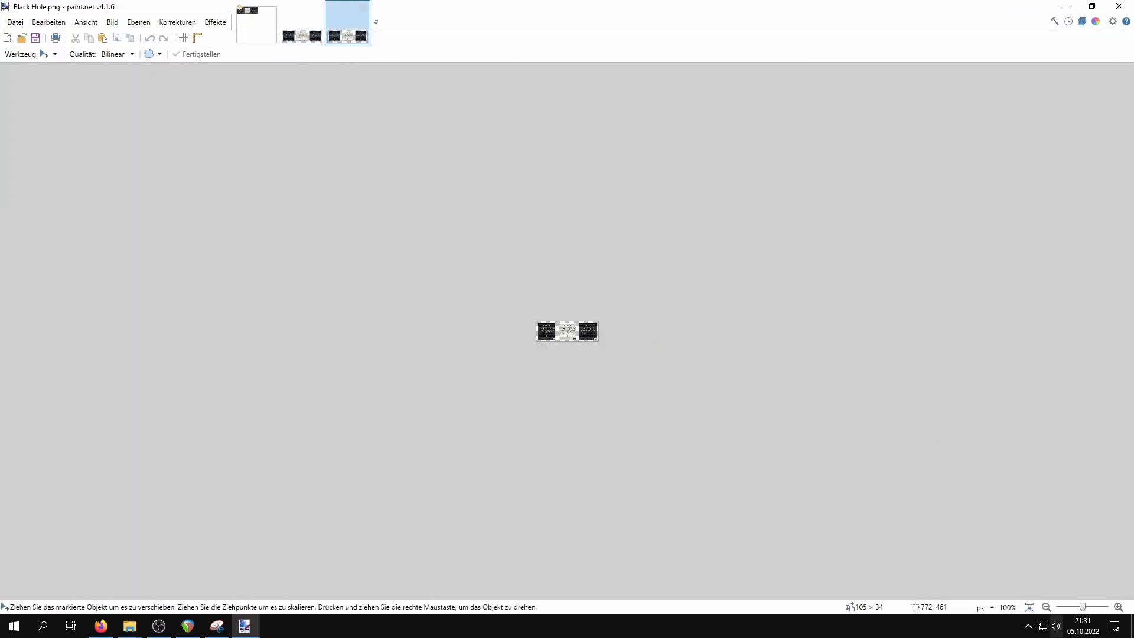
Move Black Hole.png from Neuer Ordner (2) into REAPER's toolbar_icons folder, then minimize both folder windows to return to REAPER
click(1083, 8)
click(878, 90)
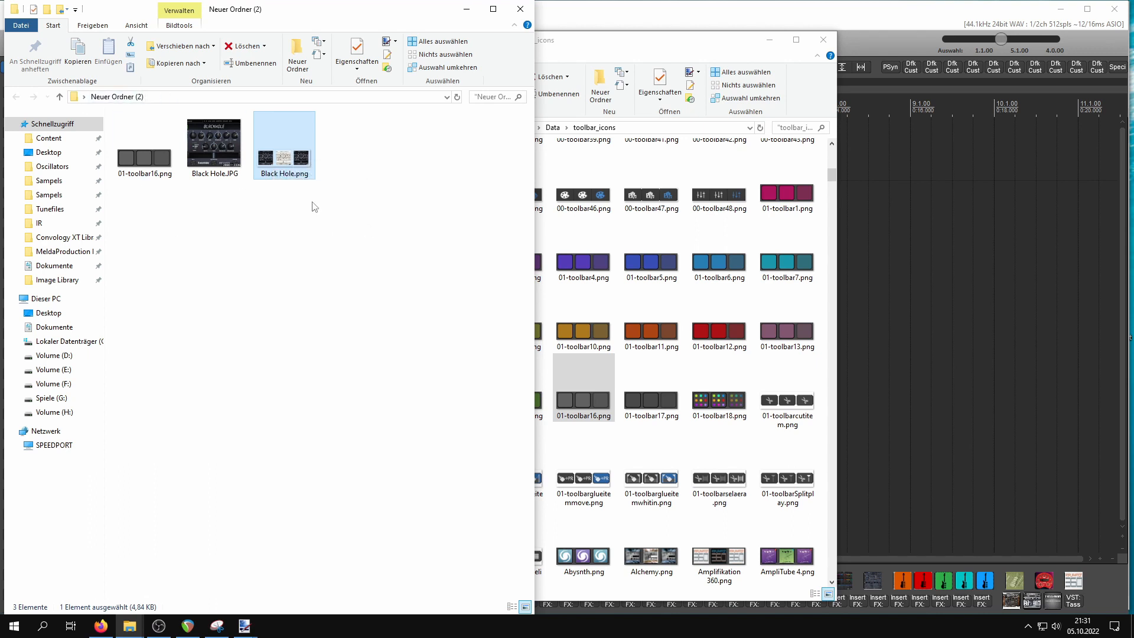
drag(294, 161, 625, 376)
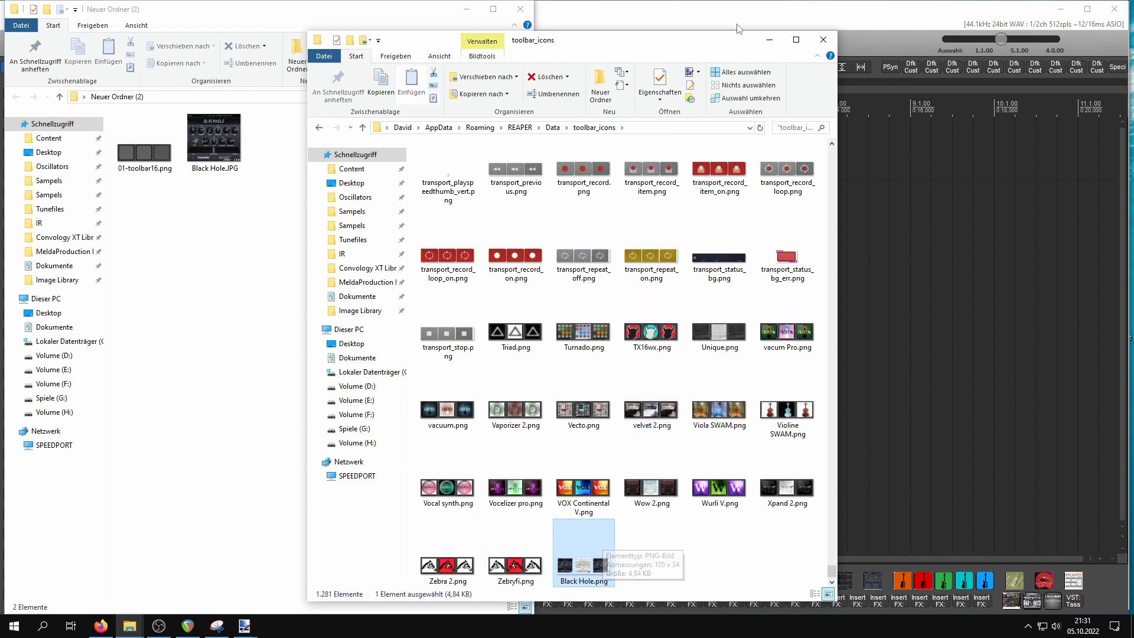
click(770, 39)
click(472, 14)
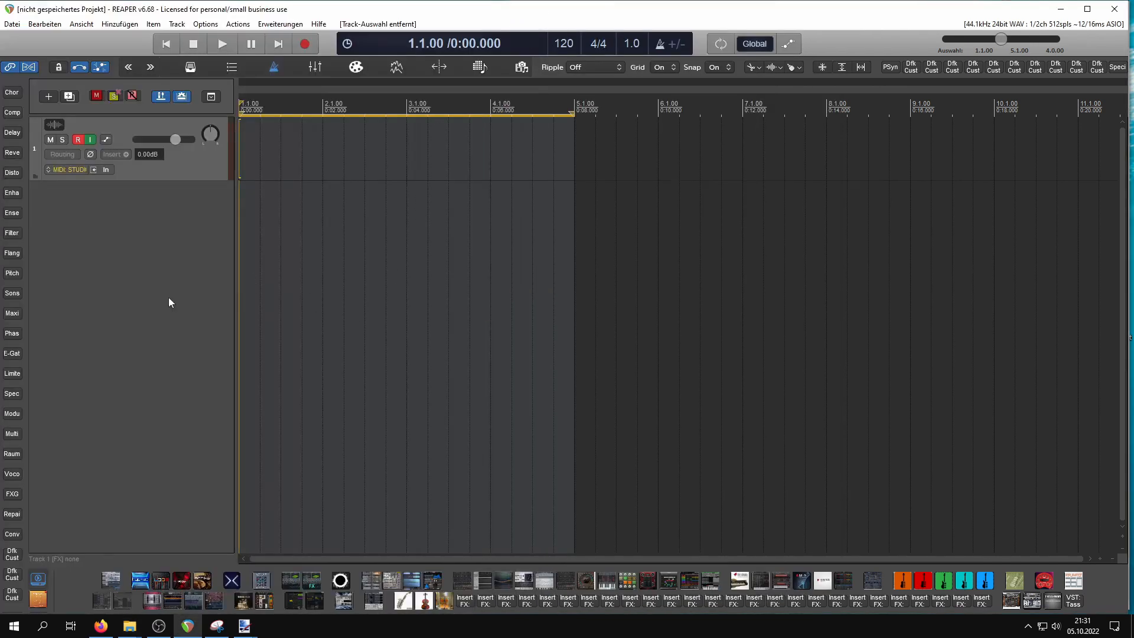
Customize Floating toolbar 12 by adding the action "Insert FX: VST3: Blackhole (Eventide)", found with the filter "insert fx blac"
right_click(72, 583)
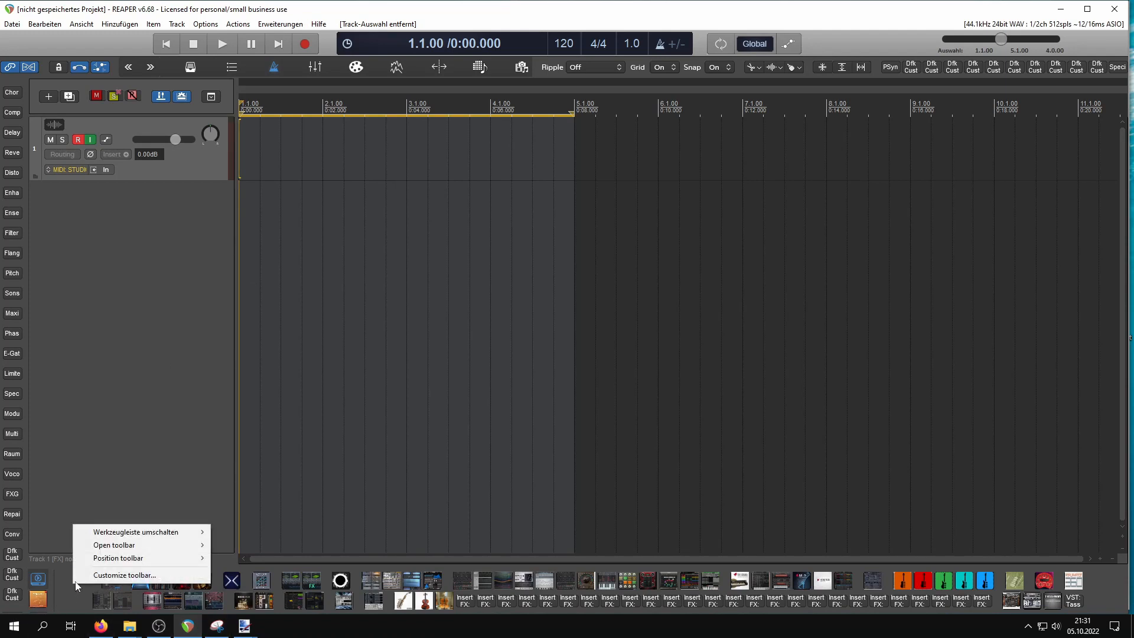
click(166, 580)
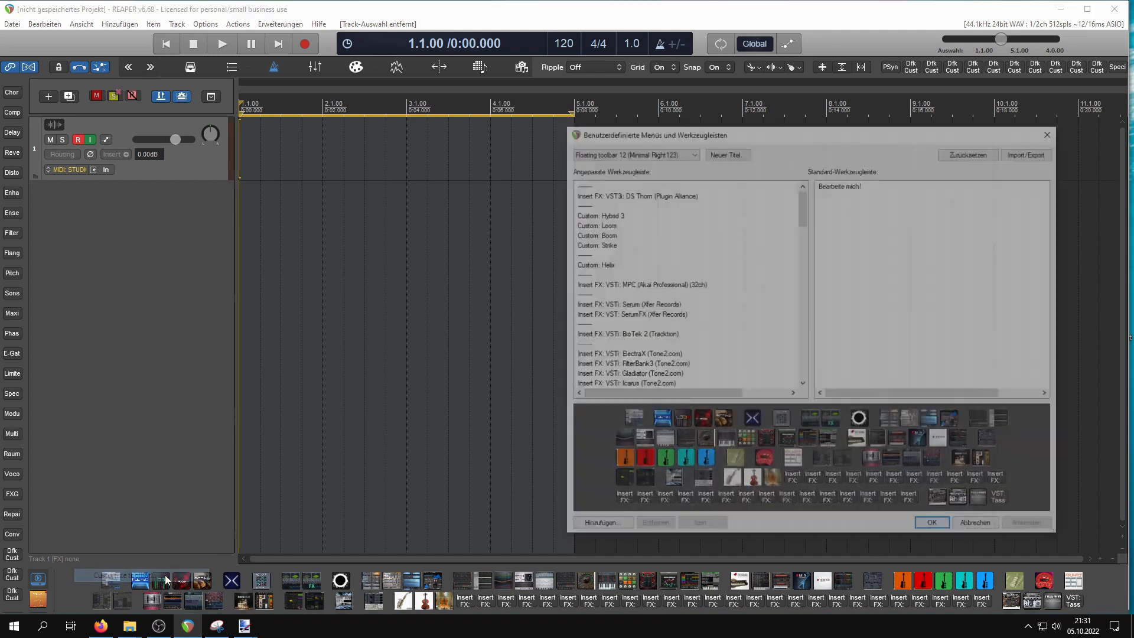
click(598, 526)
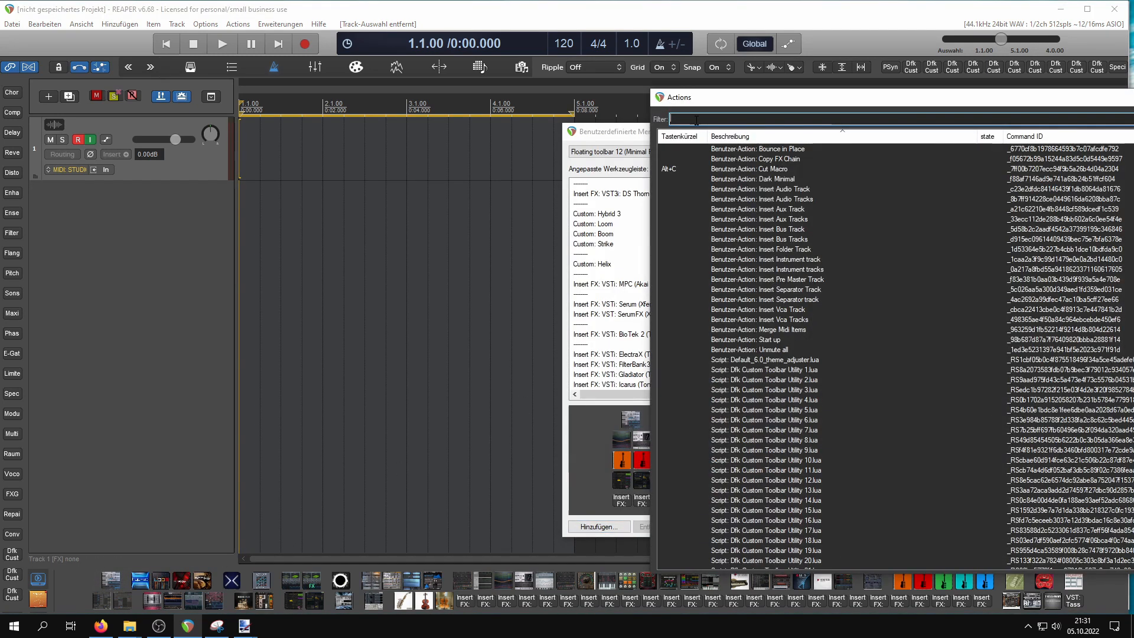
text(insert )
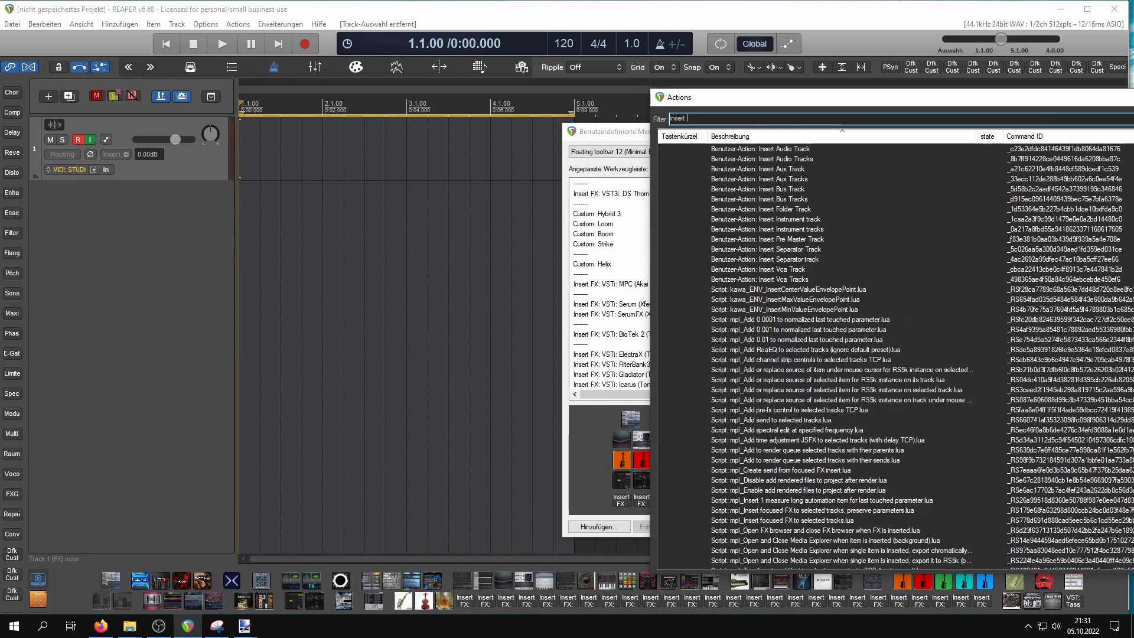
text(fx)
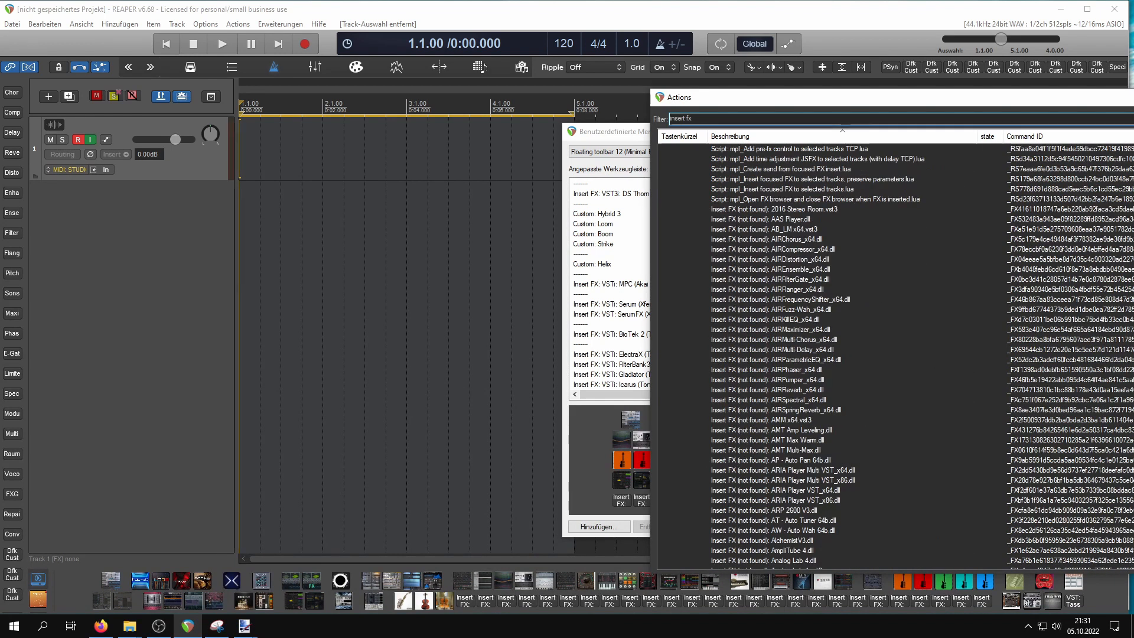
text( blac)
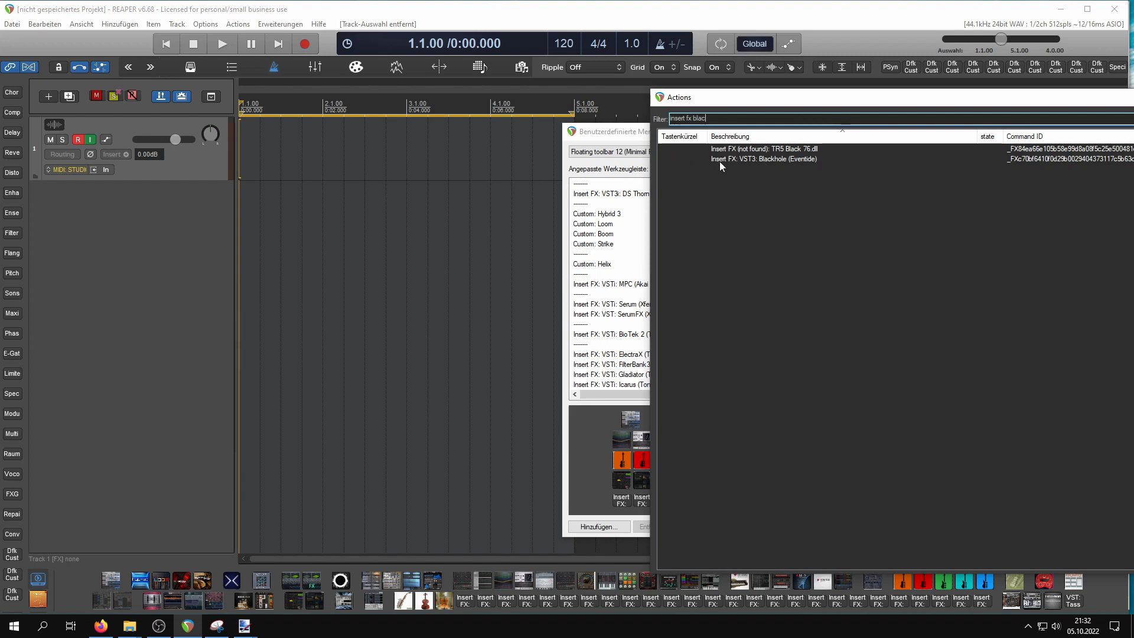
click(751, 160)
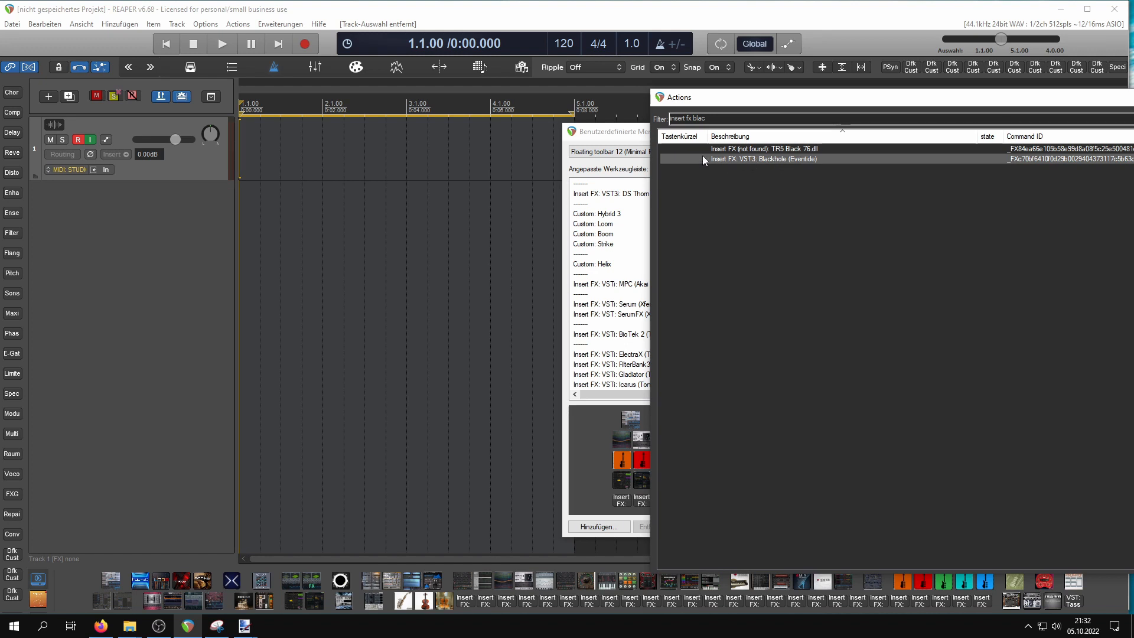
double_click(732, 159)
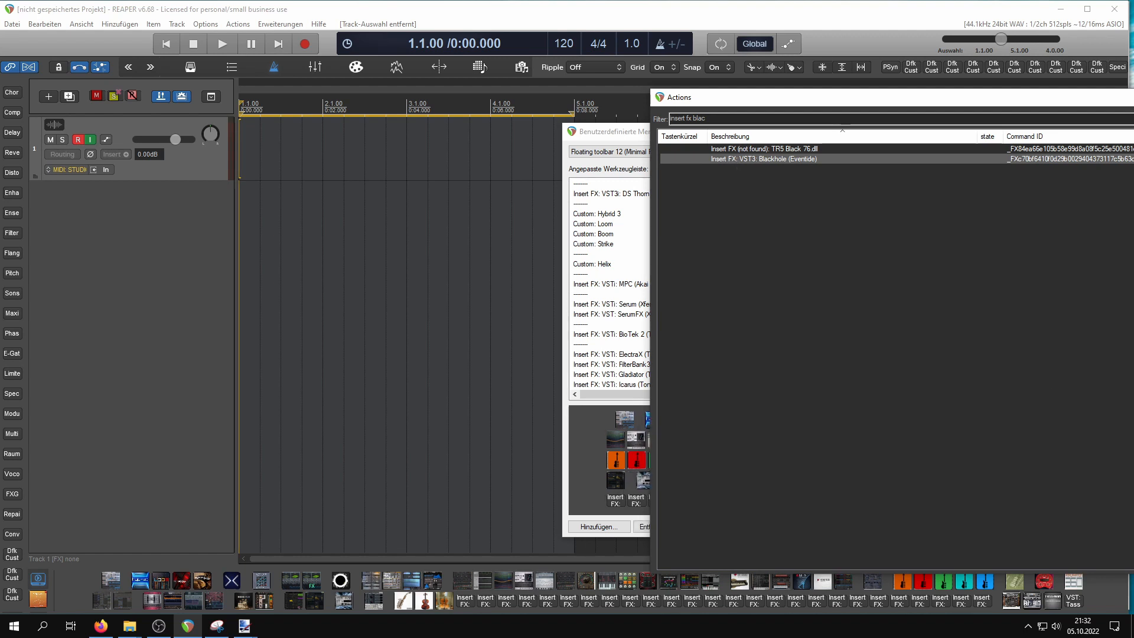
key(Escape)
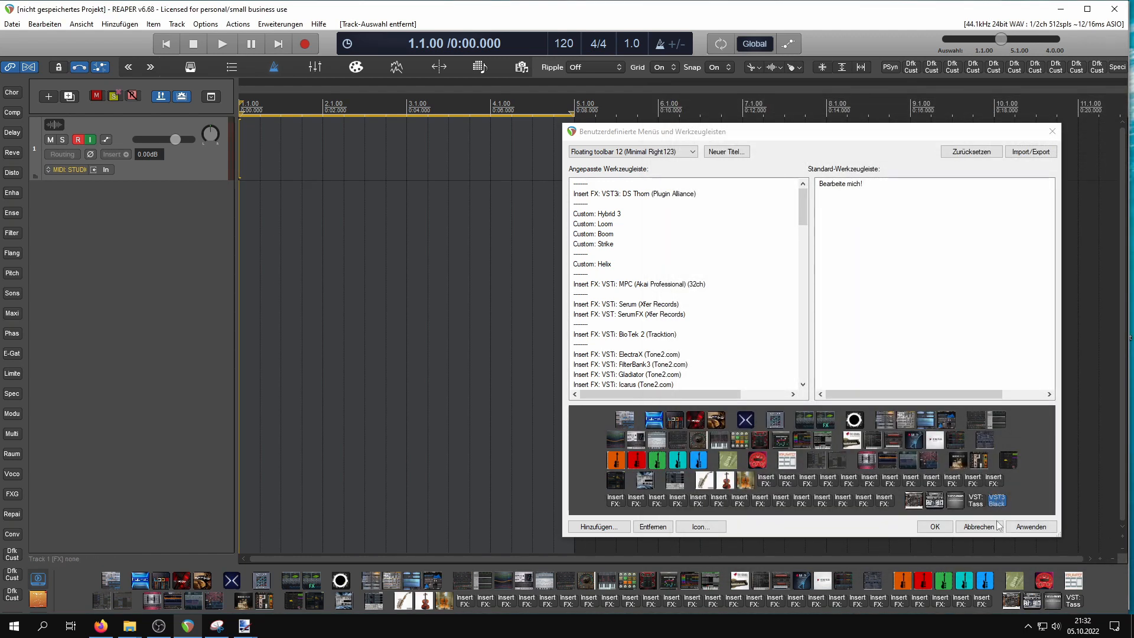
Assign the Black Hole icon to the new Blackhole toolbar button, filtering the icons by "bl", and apply the toolbar changes
click(706, 531)
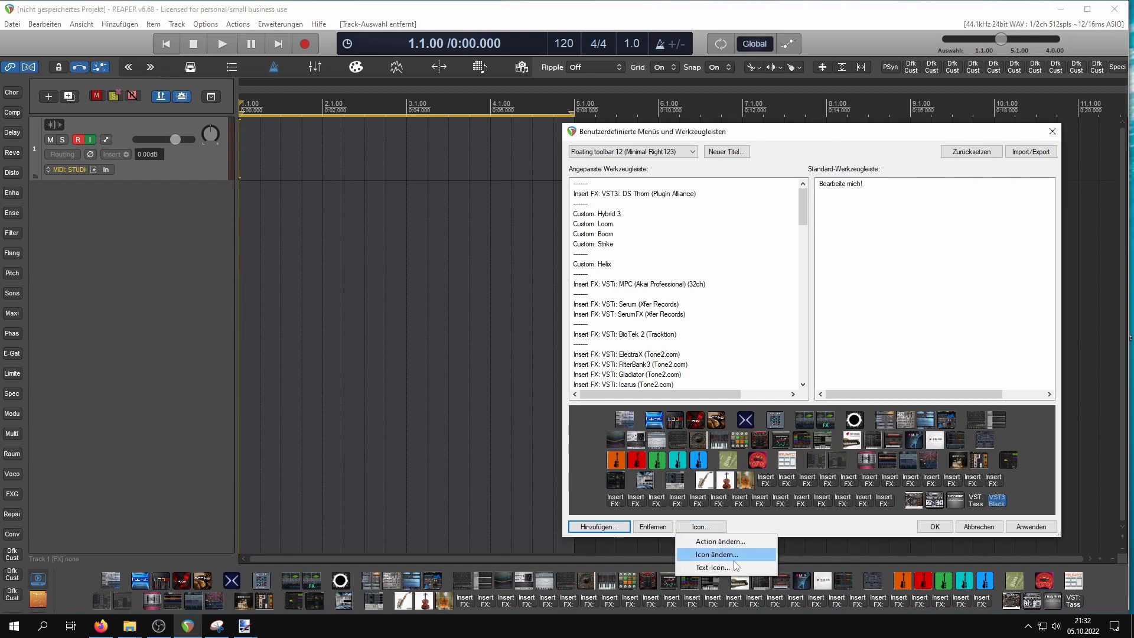
click(730, 555)
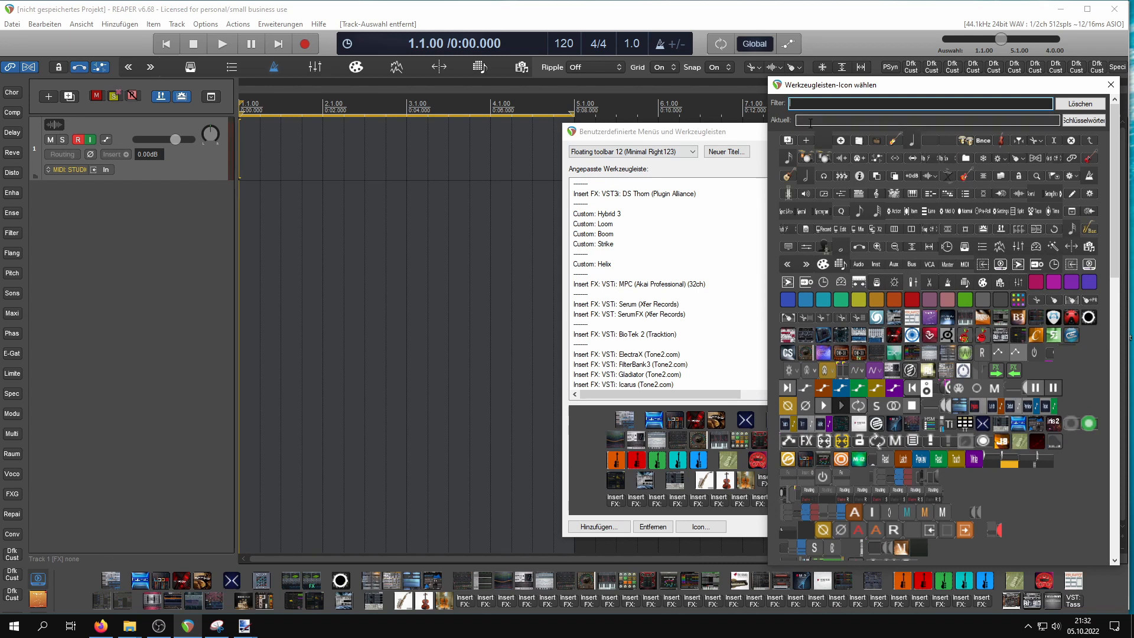
text(b)
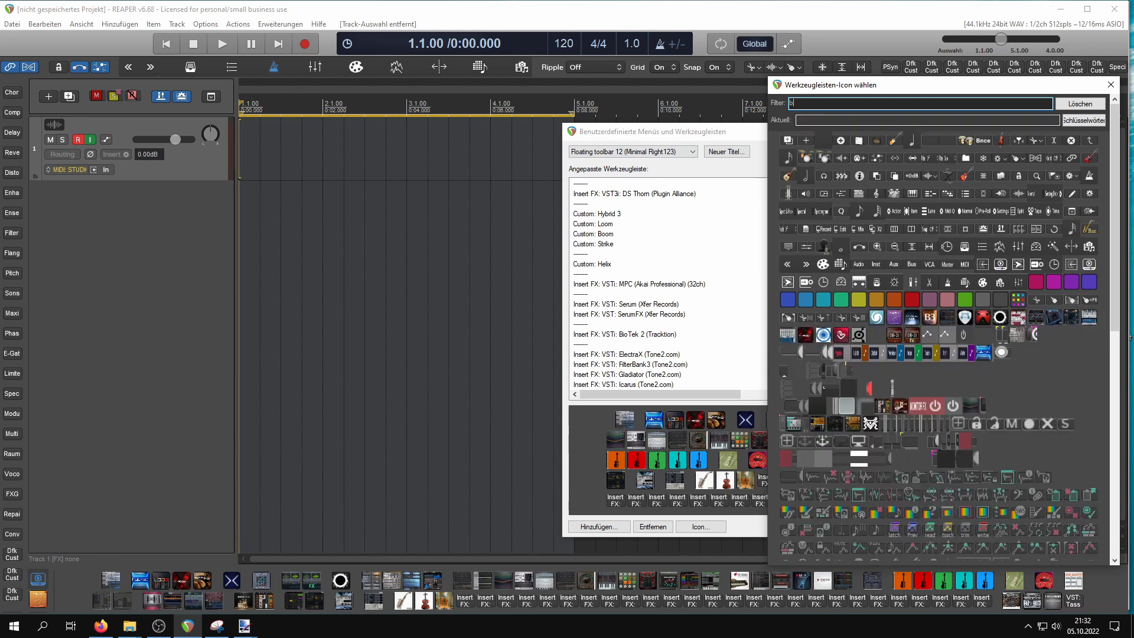
text(l)
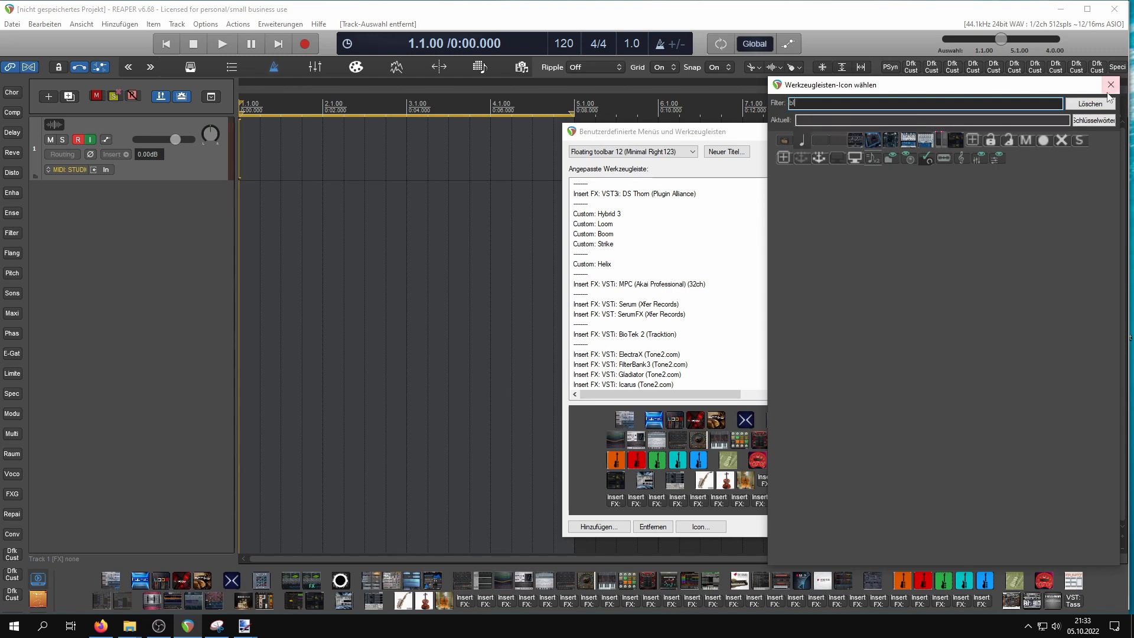
click(1110, 84)
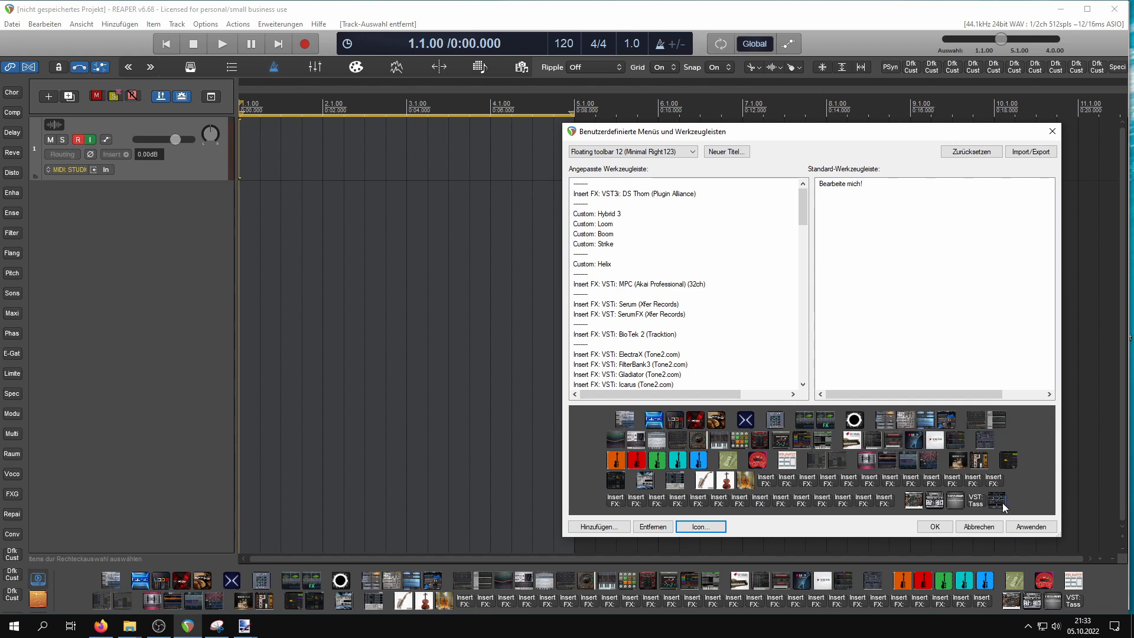
click(1034, 526)
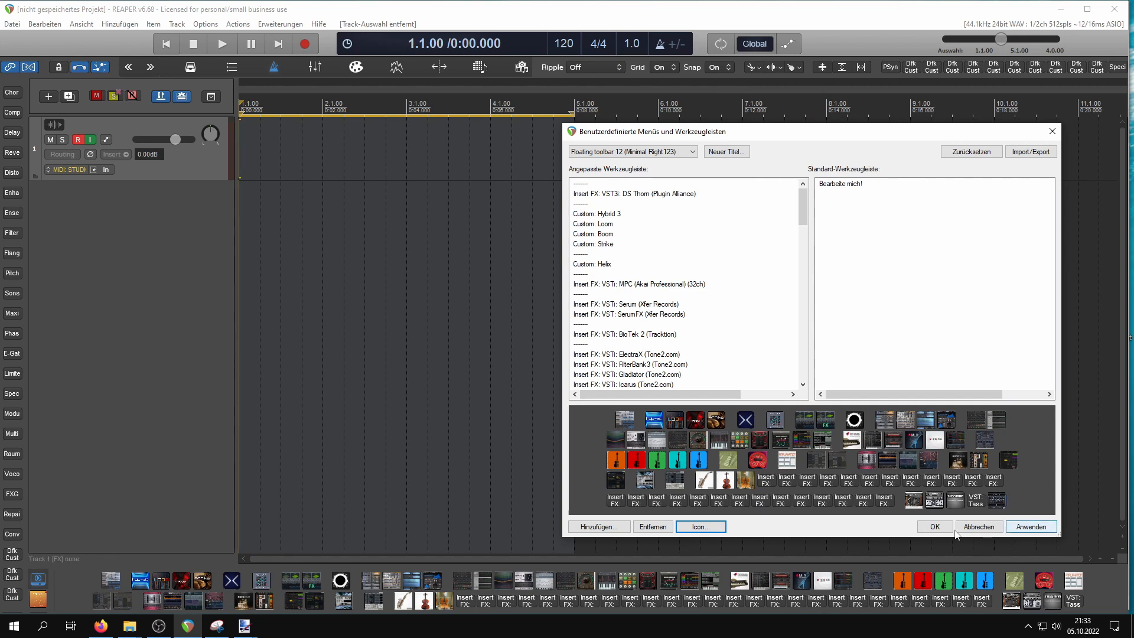
click(940, 529)
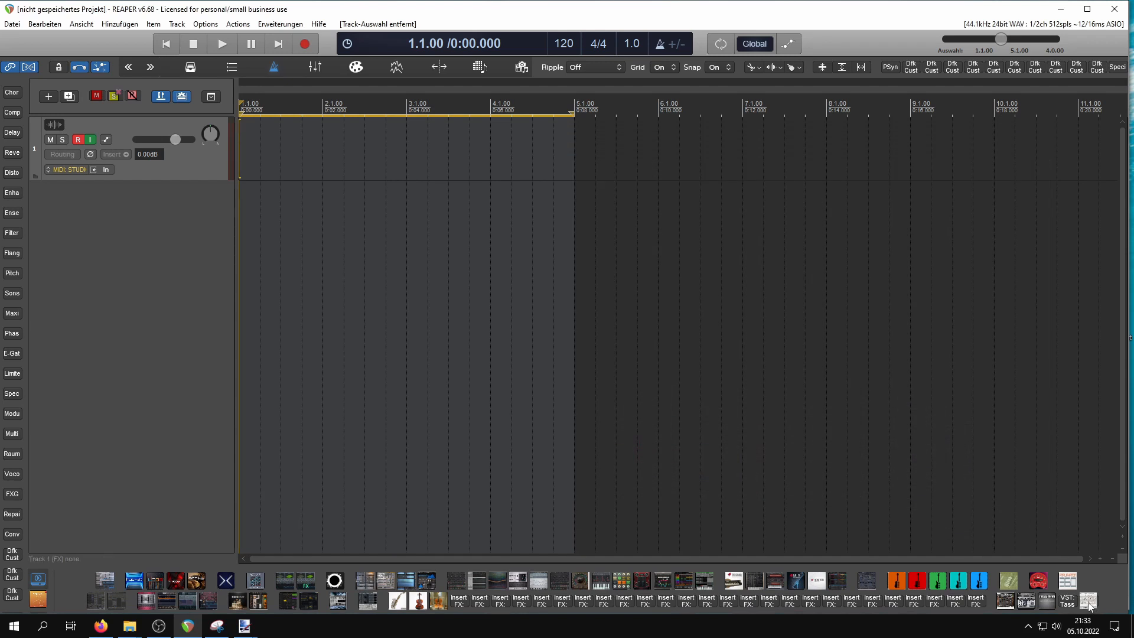
Select track 1, show the mixer, and move its window so the new Blackhole toolbar button is uncovered
click(137, 171)
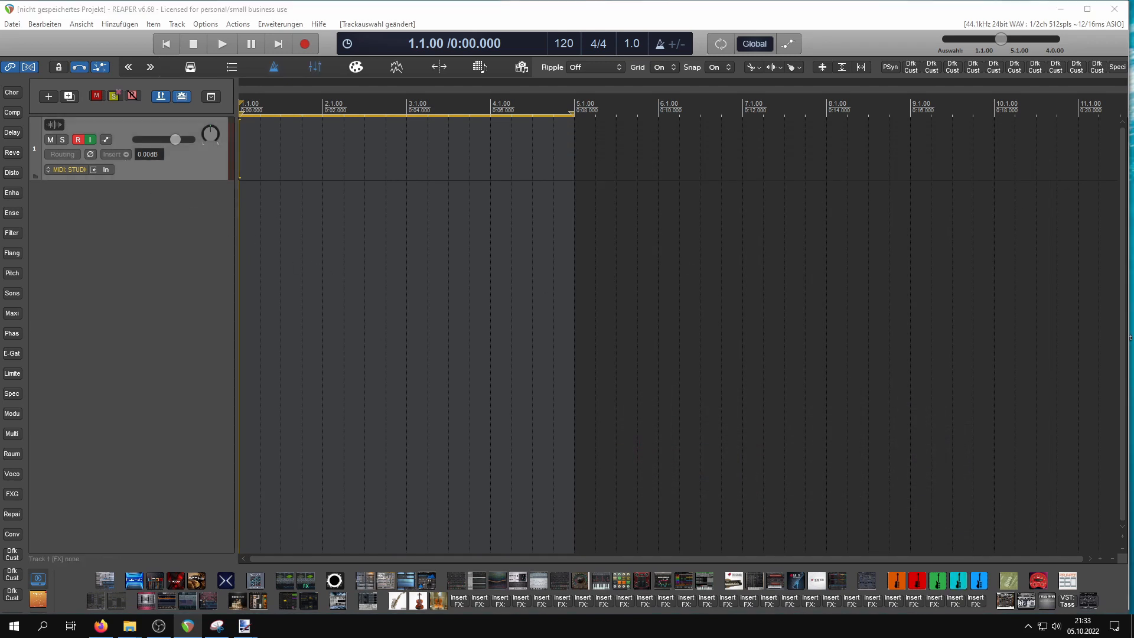
key(ctrl+m)
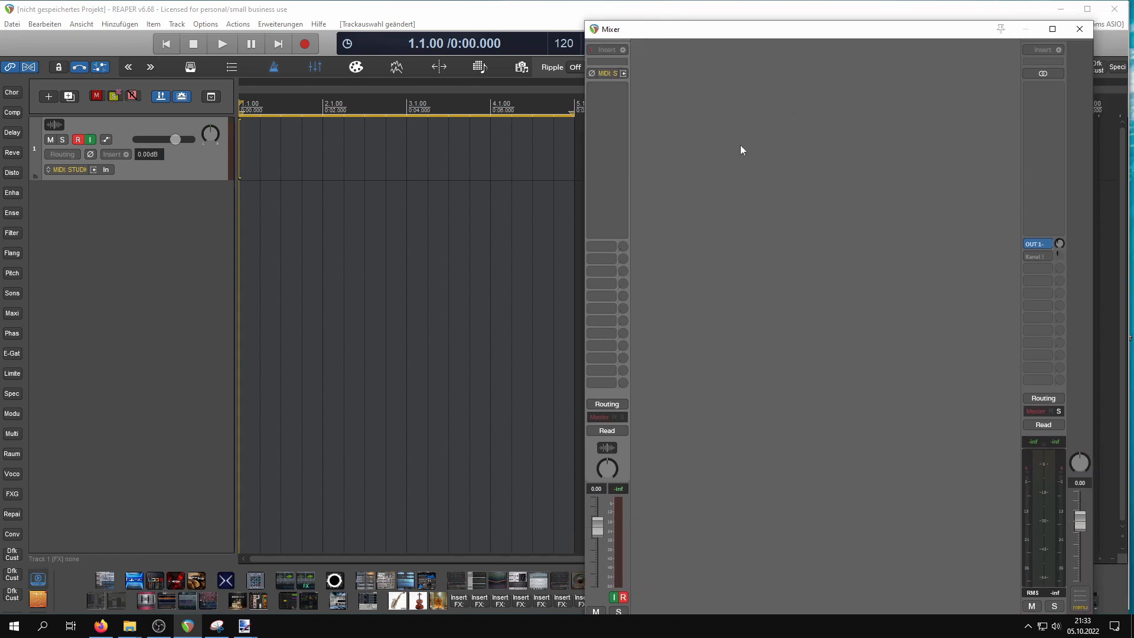
click(177, 216)
click(186, 158)
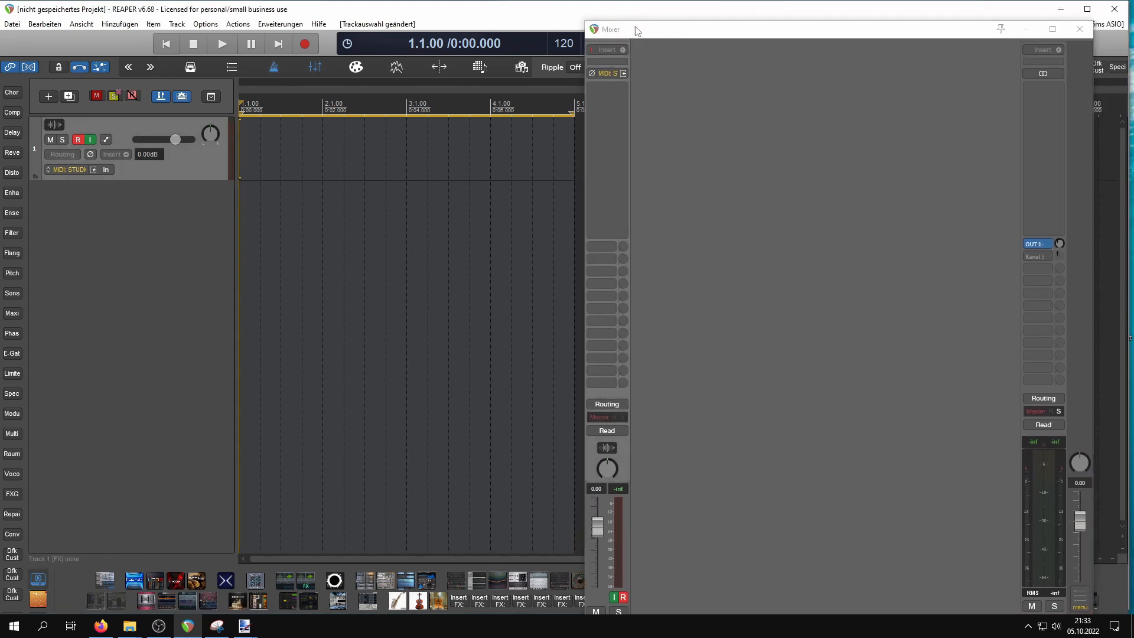
drag(641, 32, 362, 25)
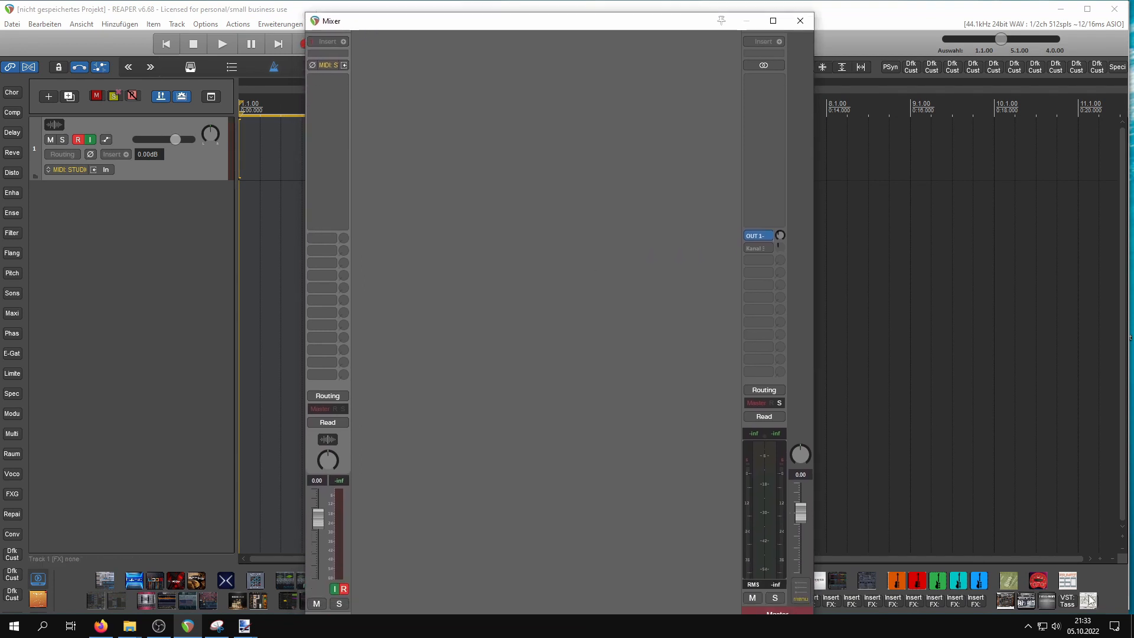
Insert Blackhole on track 1 with the new toolbar button, reposition the plugin window, and close it
click(1089, 599)
drag(223, 34, 596, 84)
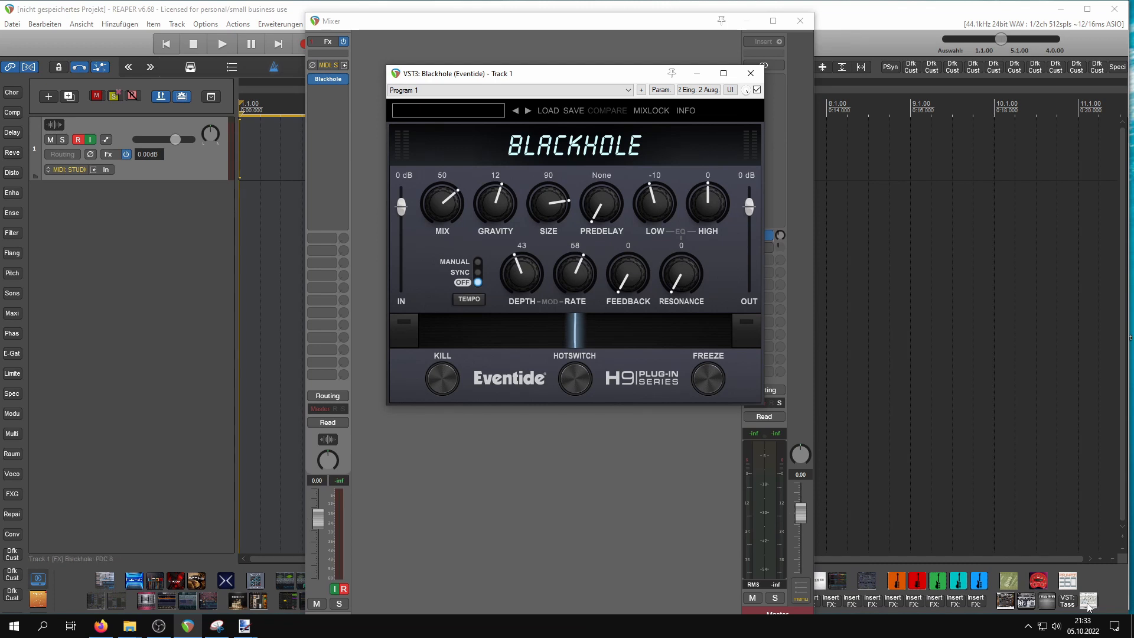
click(750, 72)
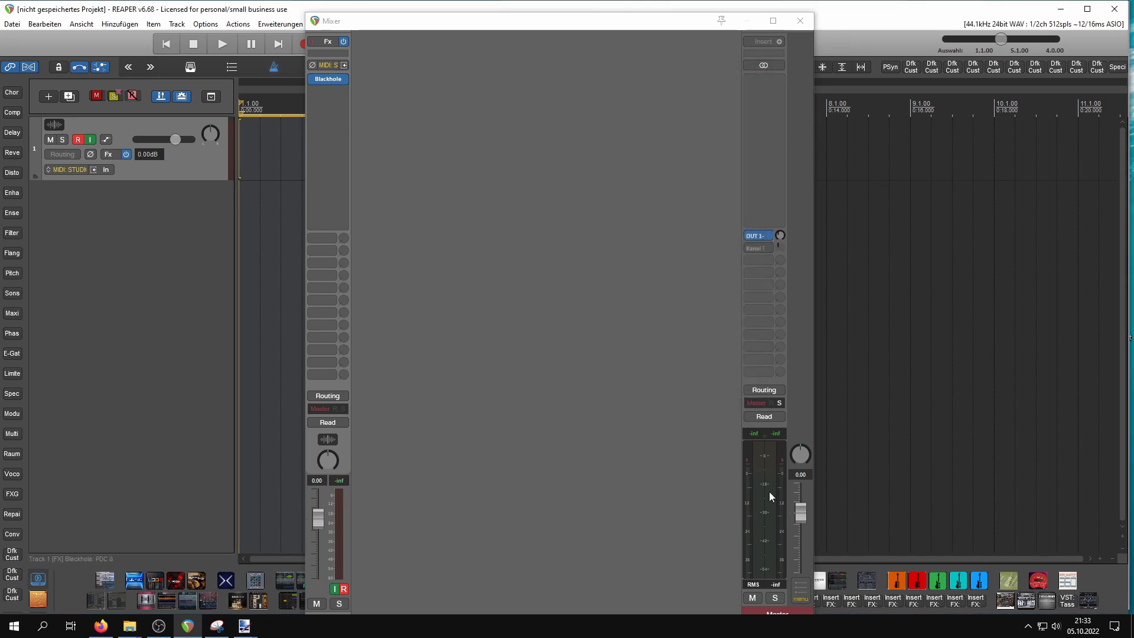